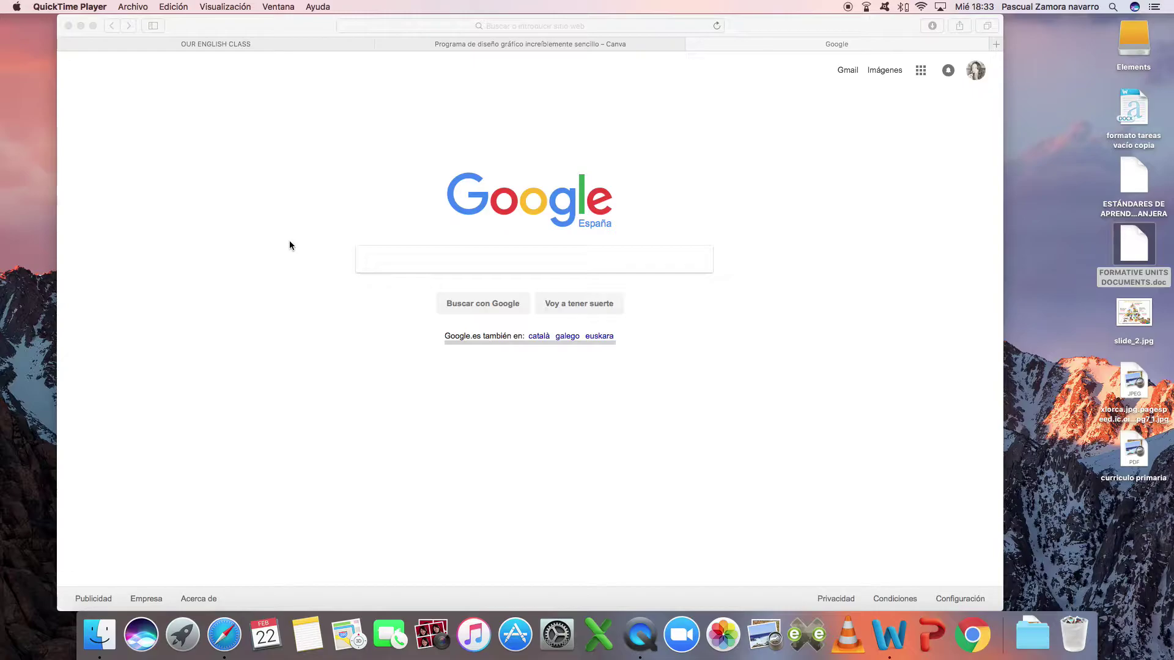
Search Google for 'Canva' and open the official Canva website from the results.
left_click(391, 261)
type("Ca")
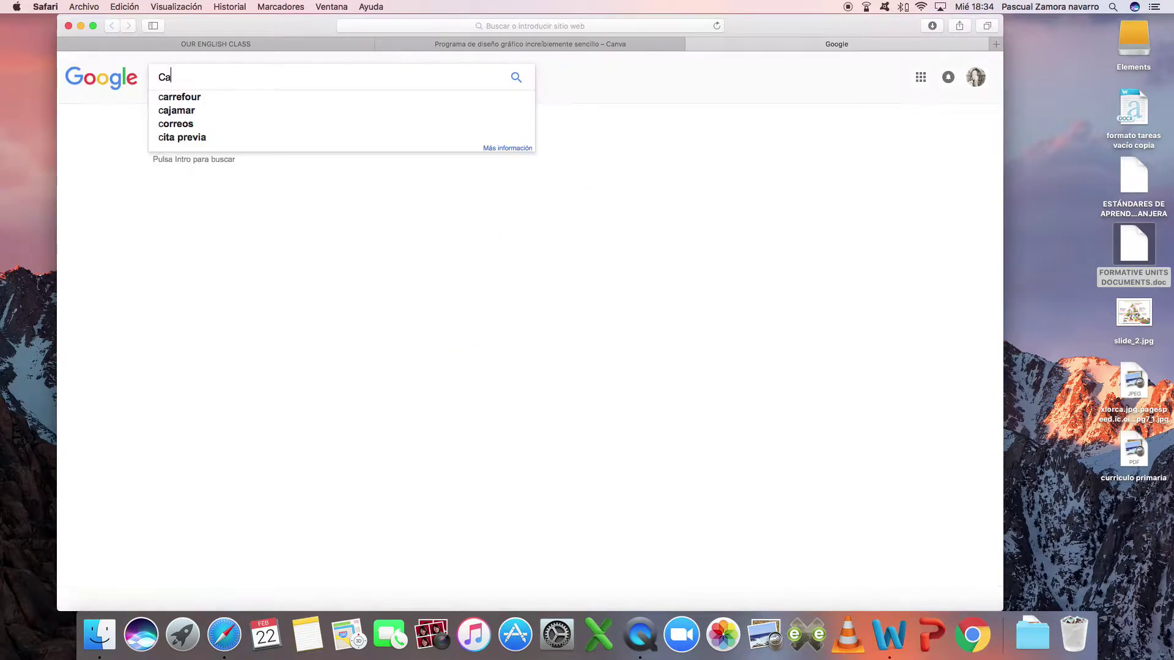
type("nva")
key("Return")
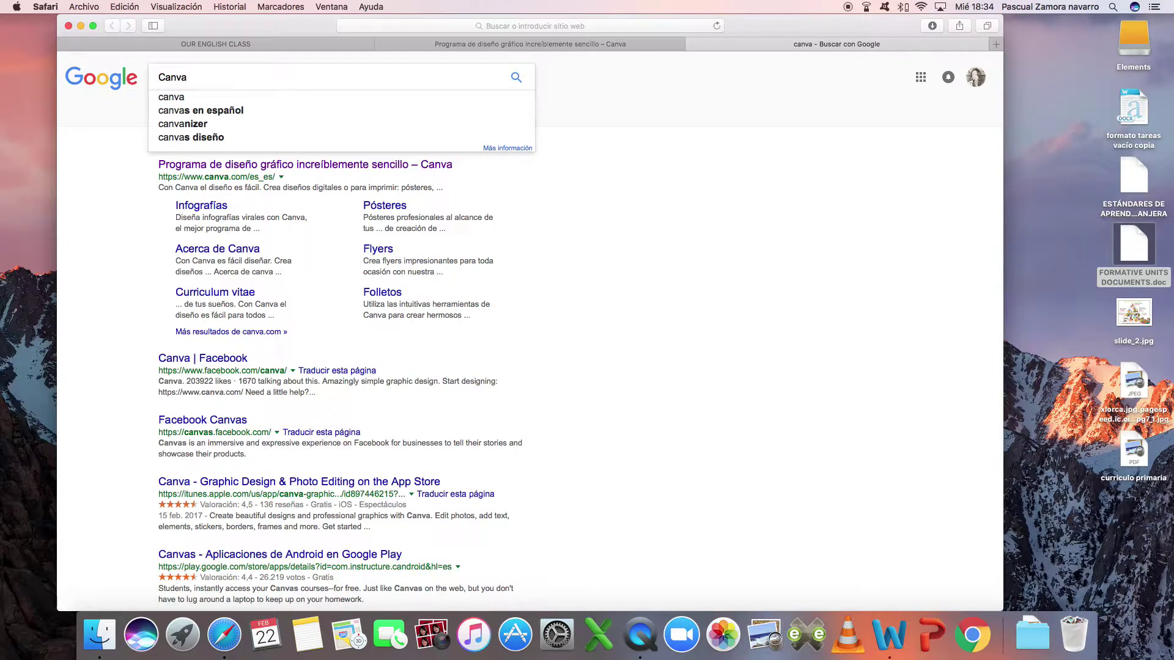
left_click(297, 171)
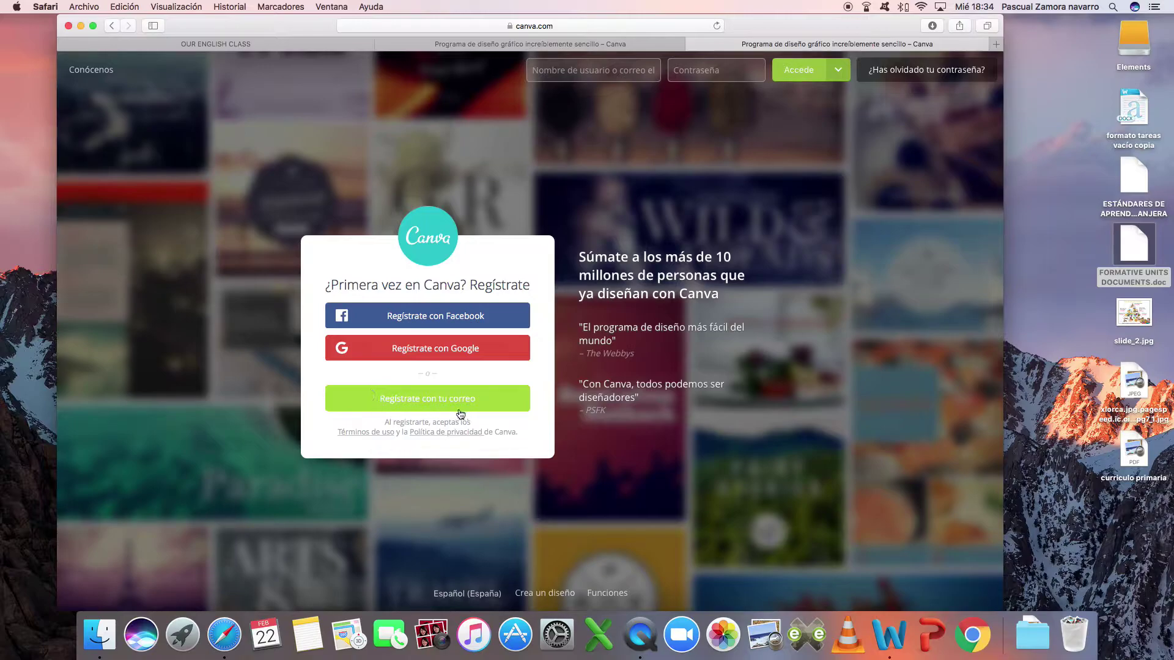
Sign in to Canva with Regístrate con Facebook.
left_click(395, 396)
left_click(405, 317)
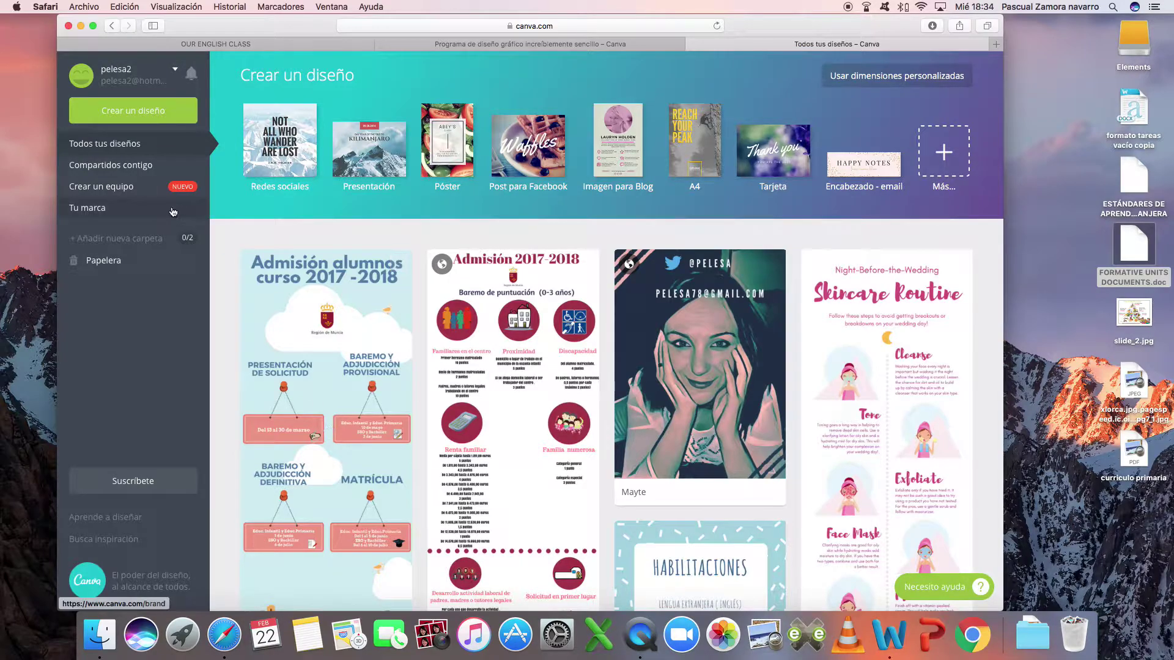
Open the Crear un diseño catalogue of design types.
left_click(142, 112)
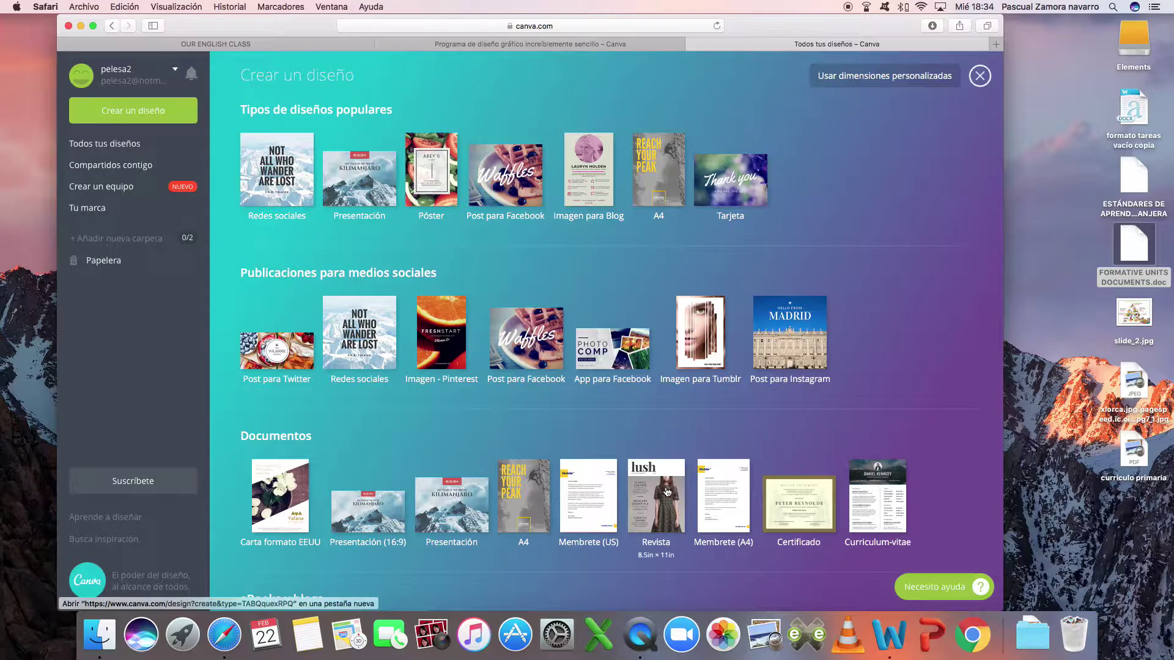
scroll(665, 491, "down", 5)
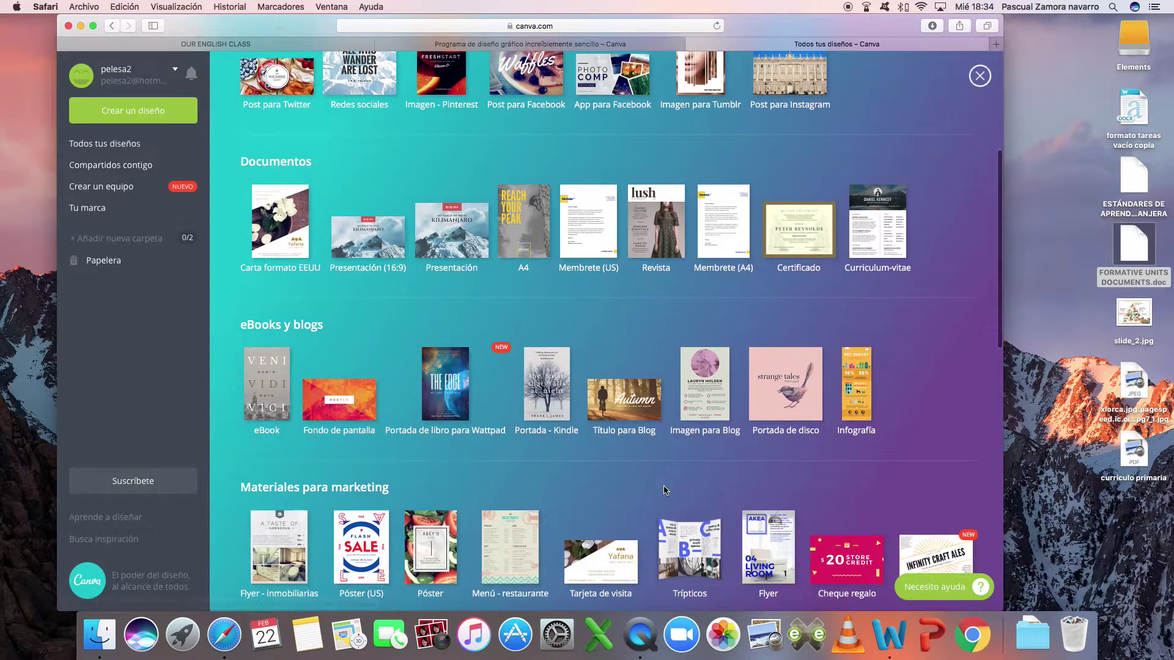
scroll(550, 468, "down", 2)
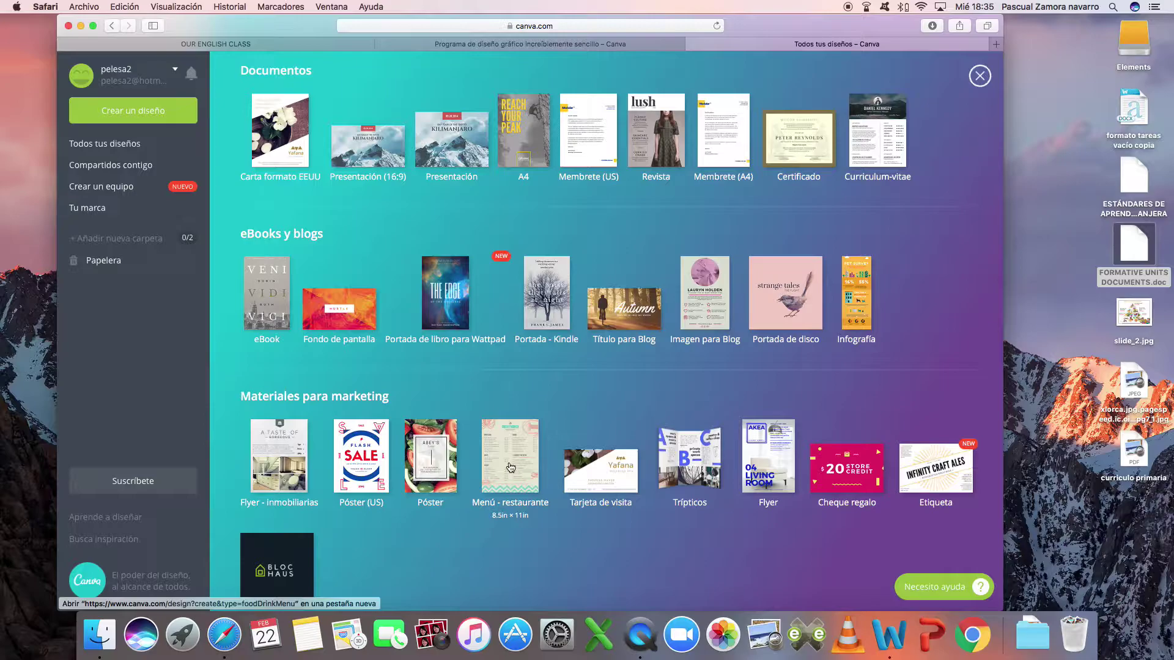
left_click(1147, 317)
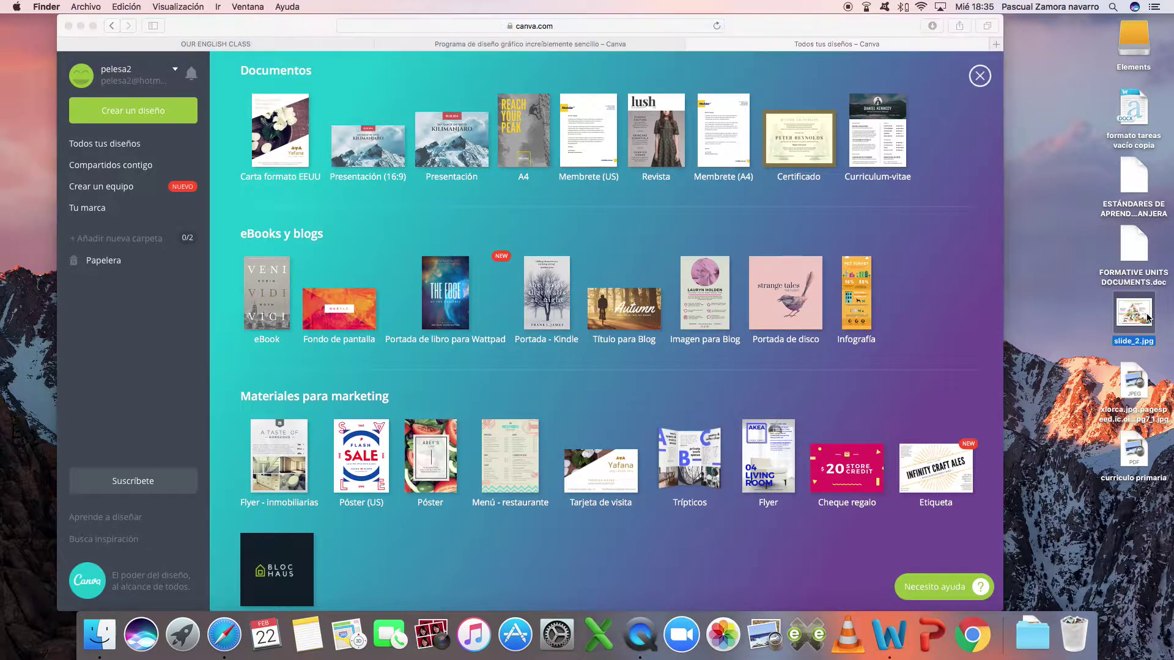
double_click(1147, 317)
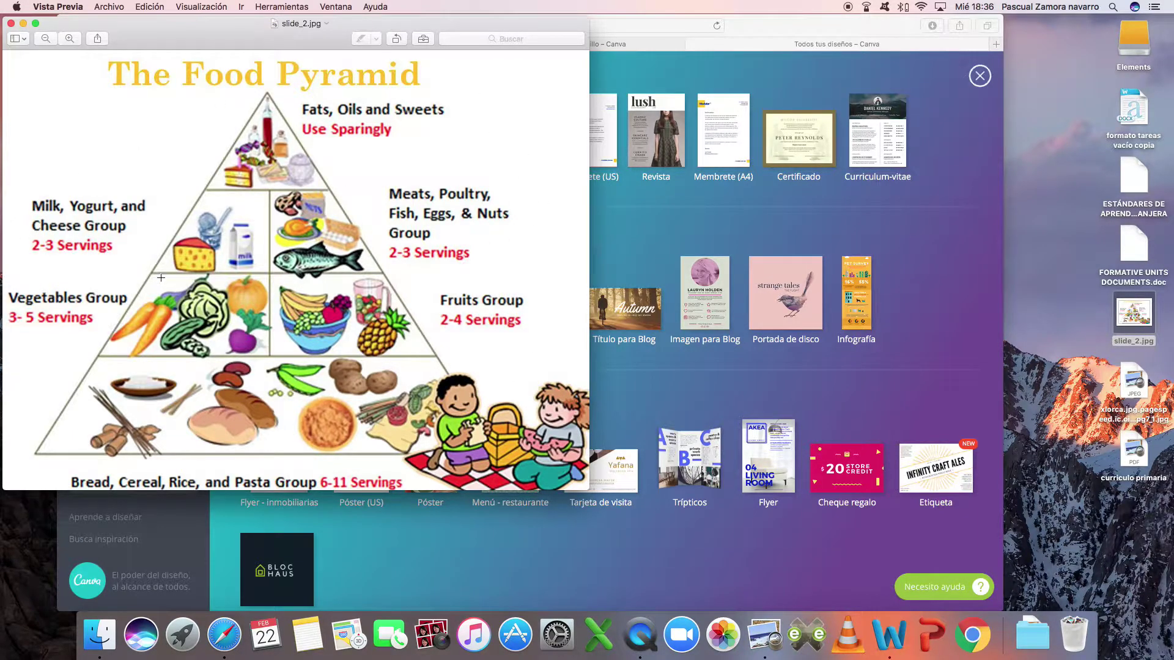
left_click(11, 23)
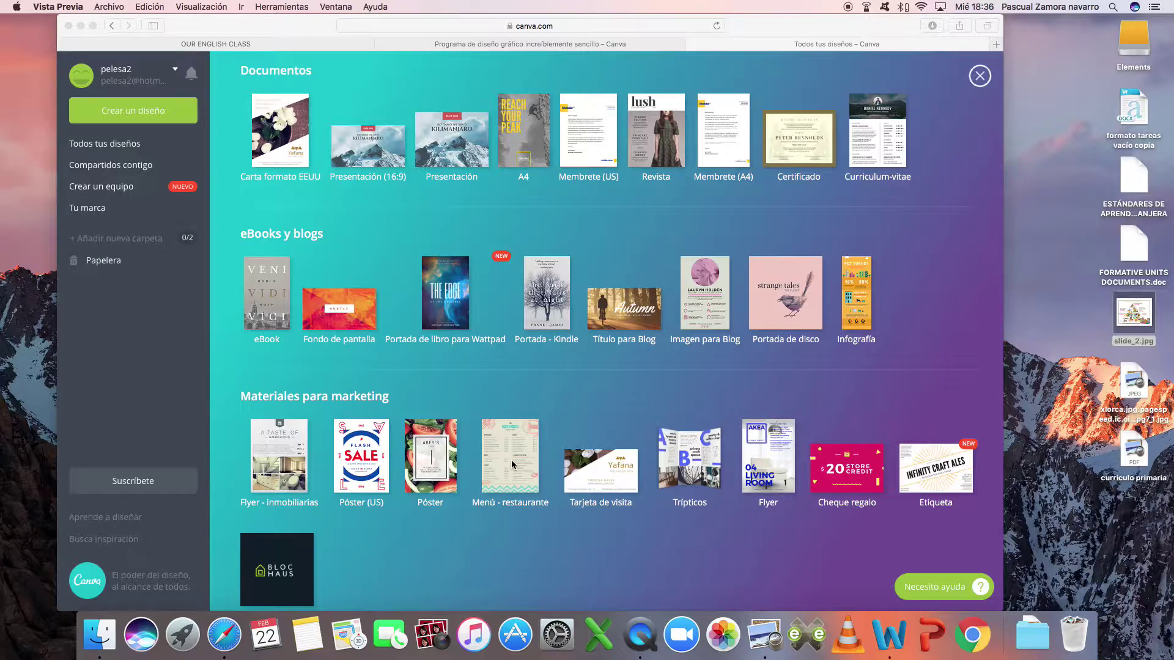
Create a new Menú - restaurante design from the catalogue.
left_click(511, 459)
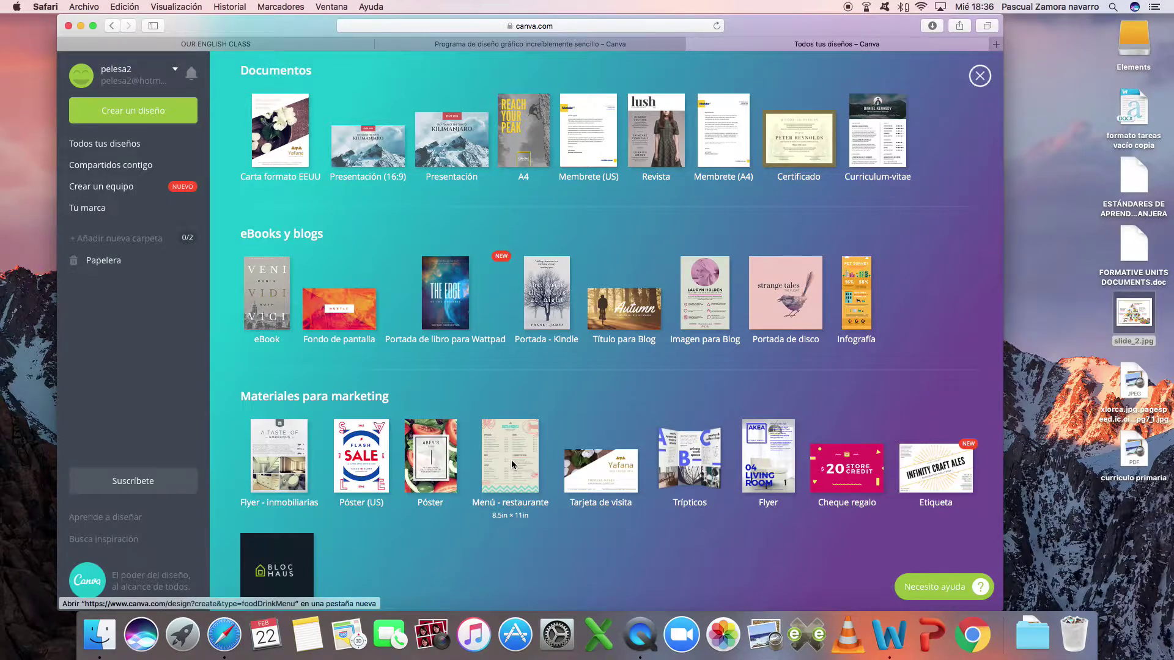
left_click(511, 460)
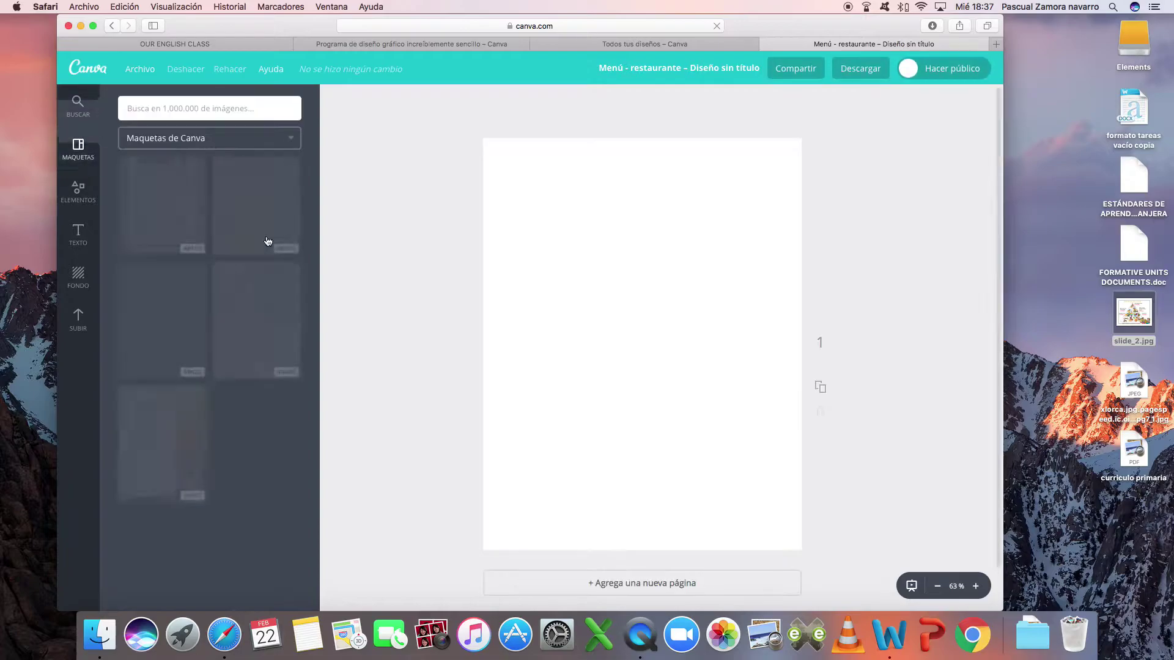
scroll(217, 407, "down", 5)
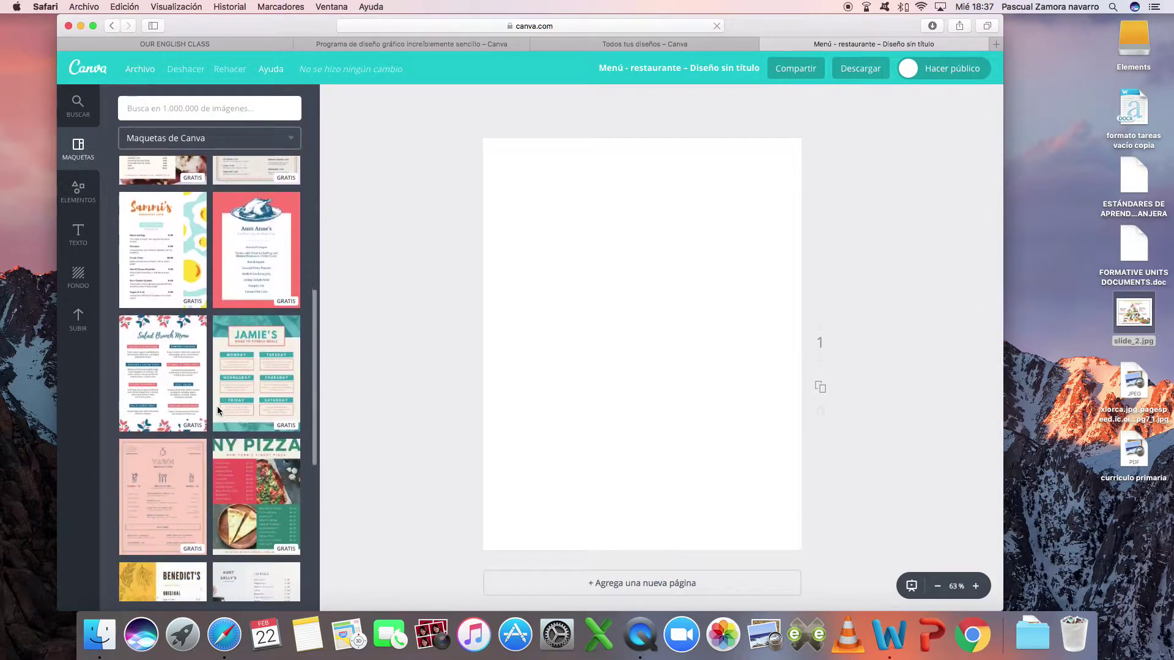
scroll(218, 406, "down", 3)
scroll(201, 348, "down", 2)
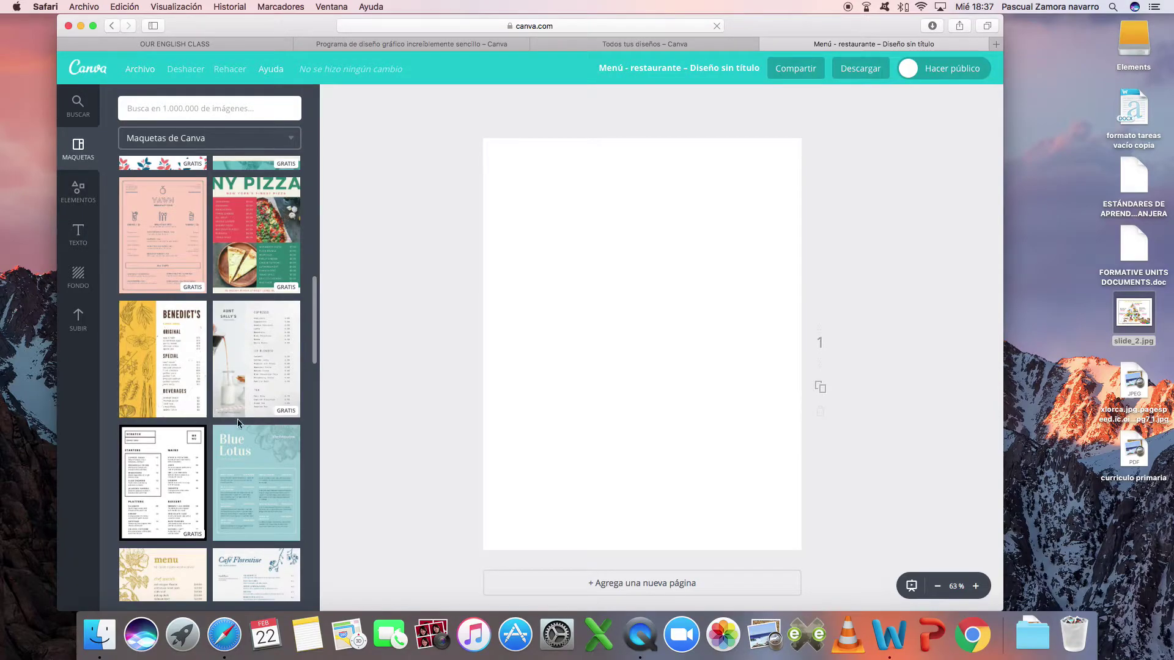
scroll(218, 428, "down", 3)
scroll(219, 428, "up", 1)
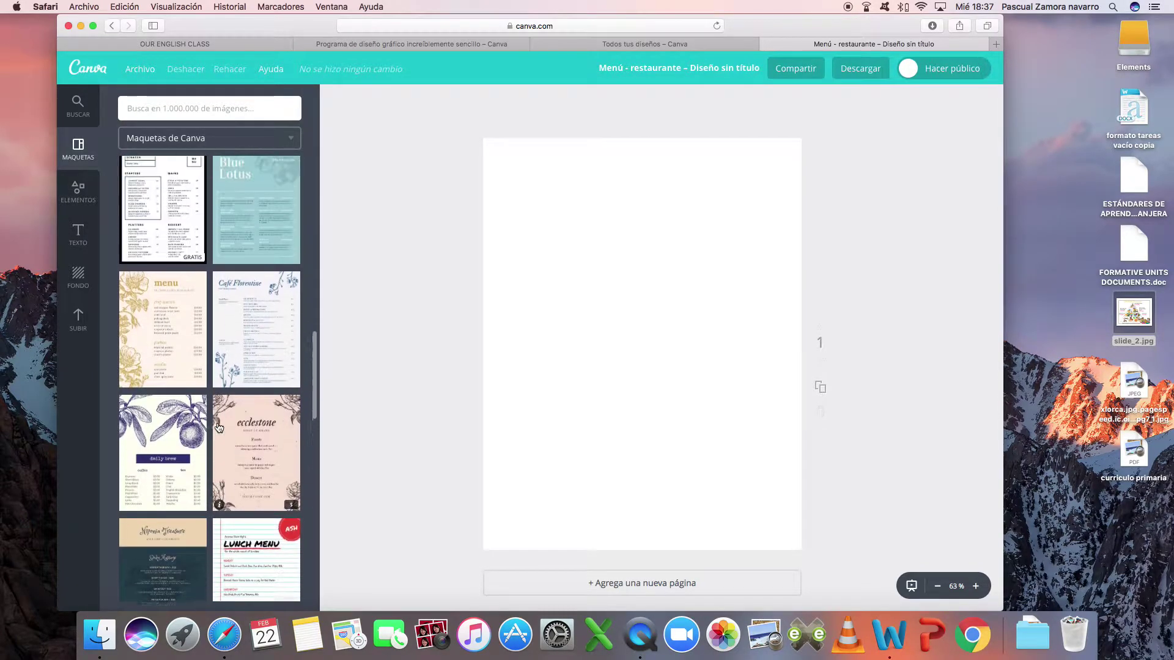
scroll(211, 348, "up", 1)
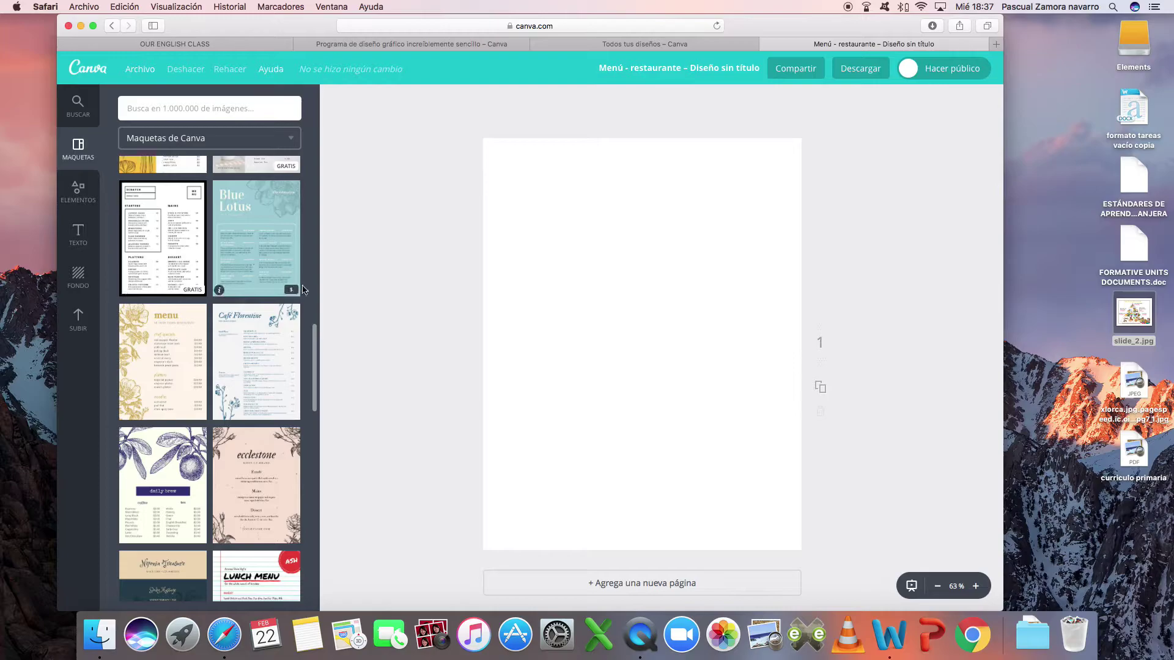
mouse_move(255, 328)
scroll(286, 397, "down", 3)
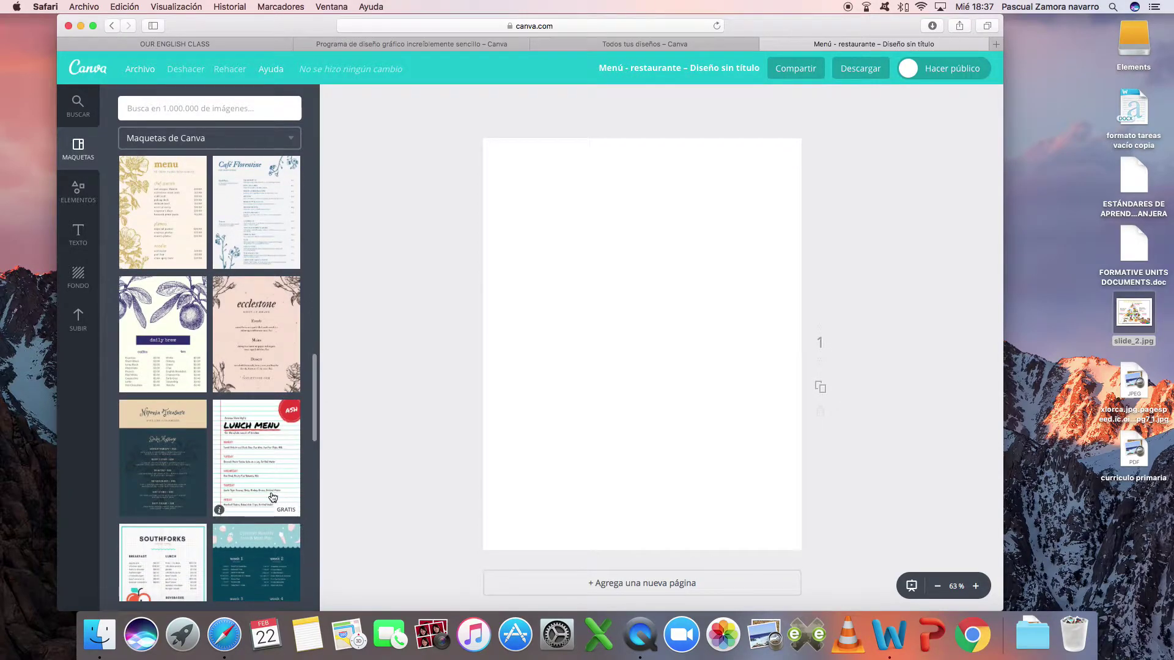
scroll(292, 498, "down", 5)
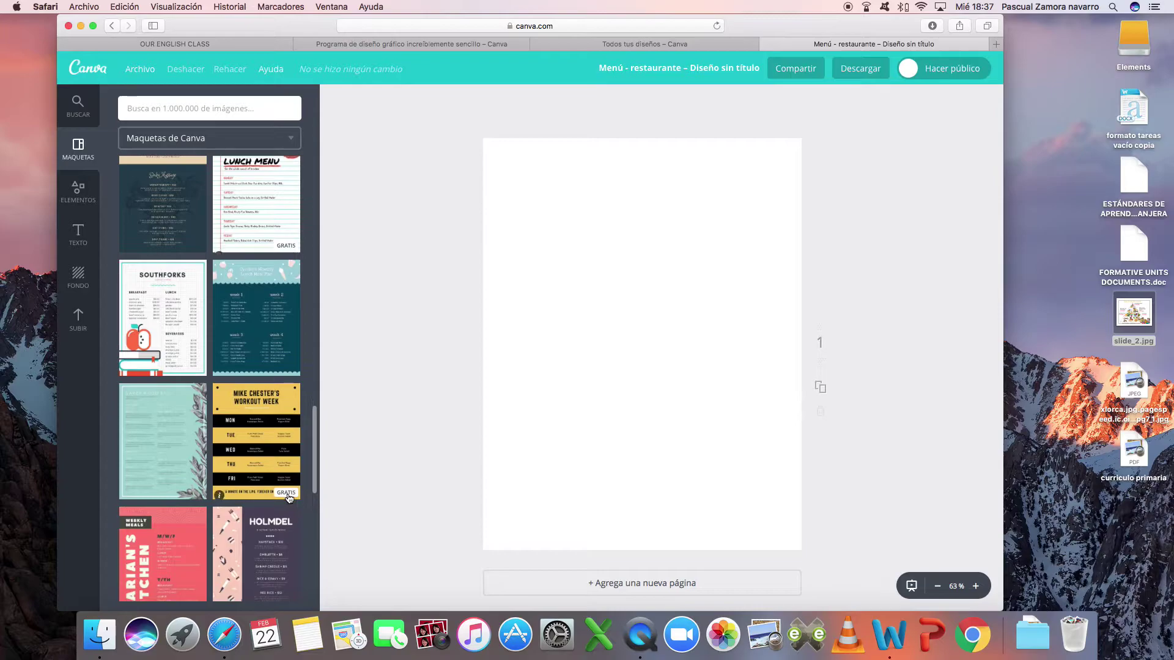
scroll(276, 496, "down", 4)
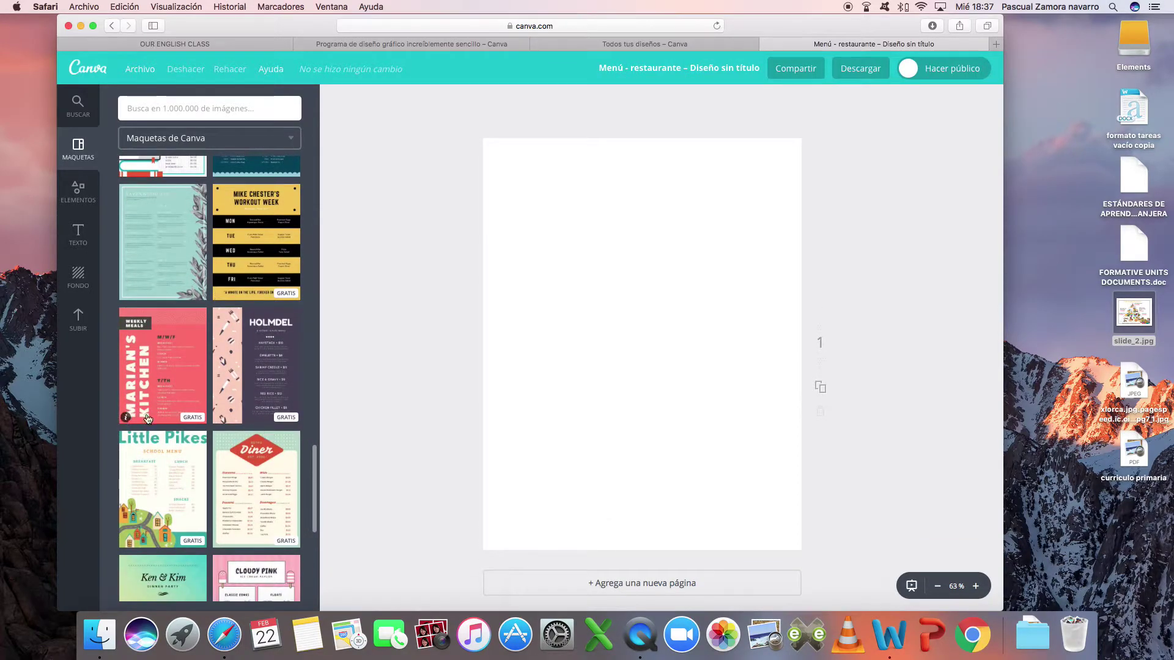
scroll(223, 500, "down", 2)
scroll(223, 500, "down", 1)
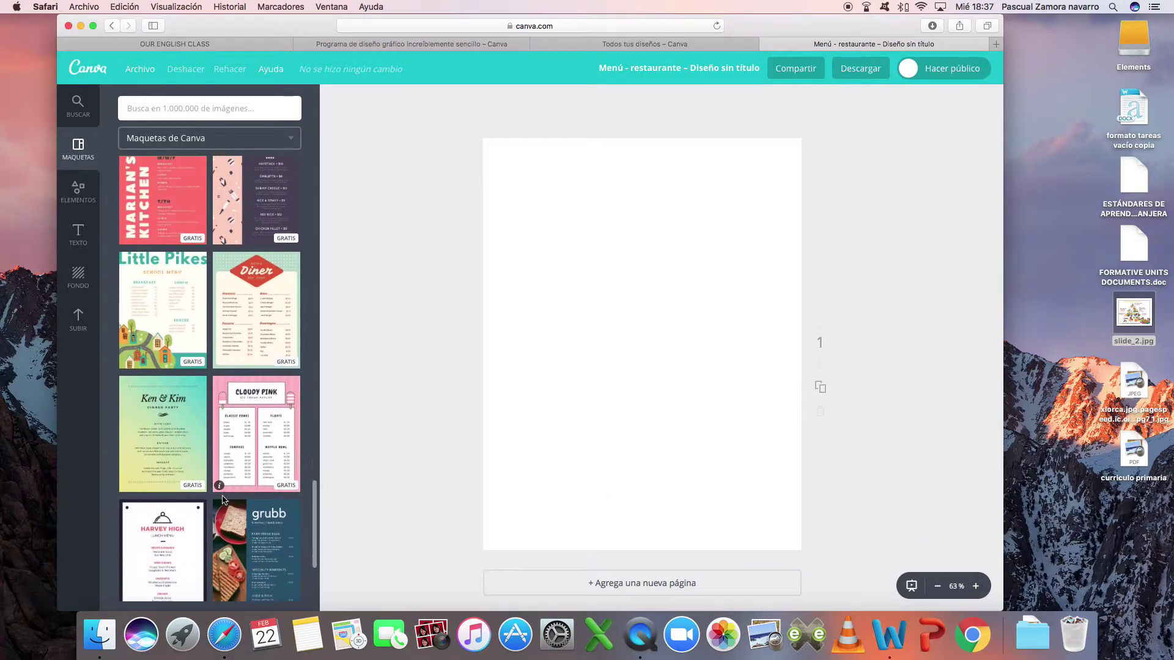
scroll(223, 499, "down", 1)
scroll(223, 500, "down", 1)
scroll(223, 499, "down", 2)
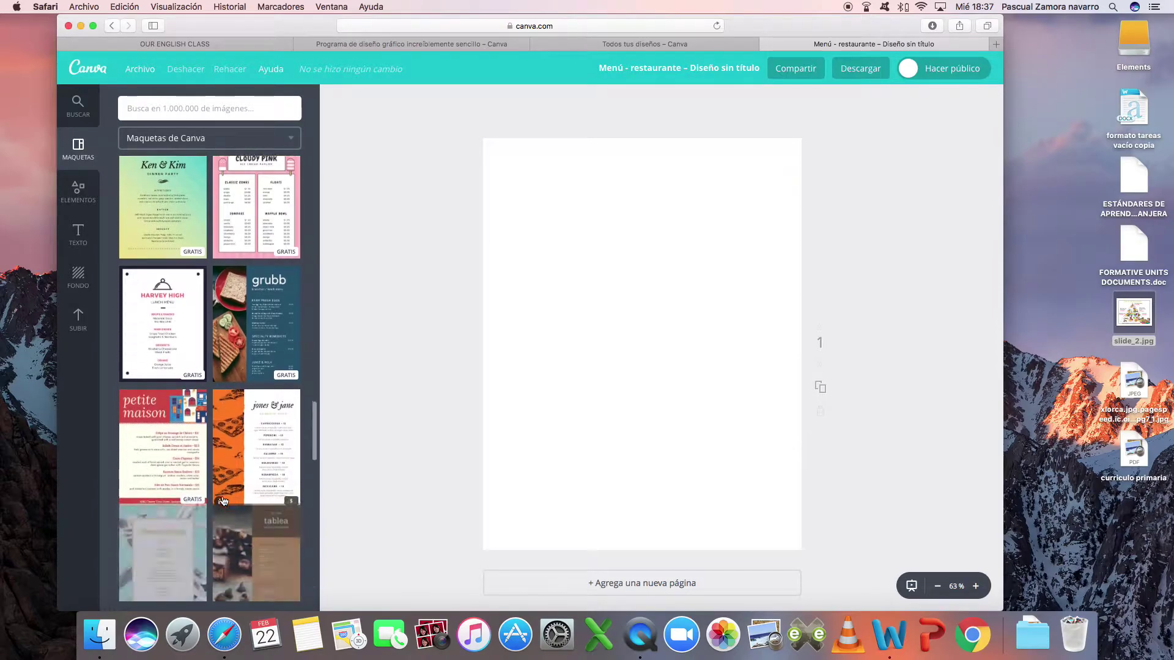
scroll(223, 501, "down", 4)
scroll(223, 501, "down", 2)
scroll(222, 499, "down", 2)
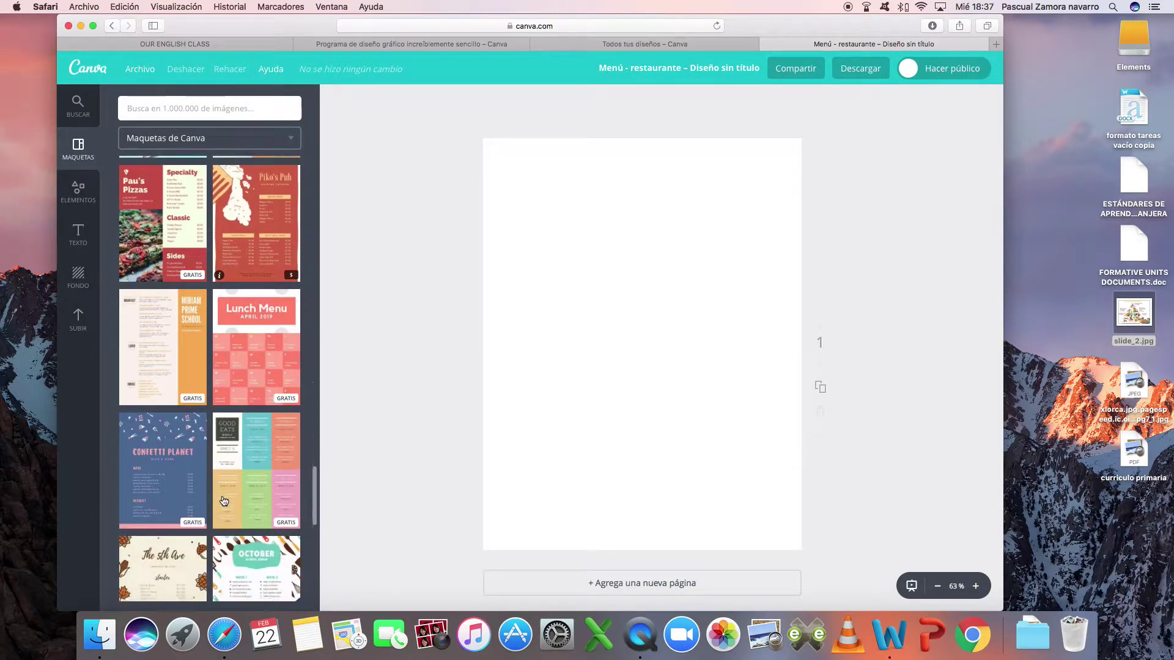
scroll(222, 498, "down", 1)
scroll(222, 498, "down", 2)
scroll(222, 499, "down", 1)
scroll(223, 501, "down", 1)
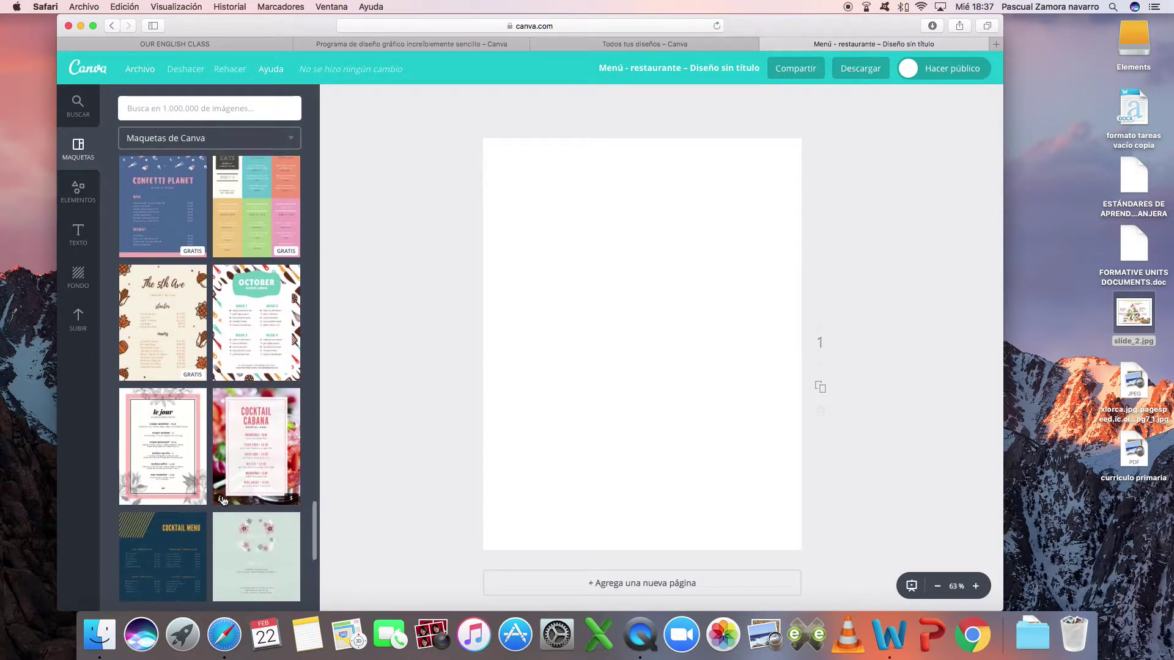
scroll(223, 499, "down", 1)
scroll(222, 500, "down", 2)
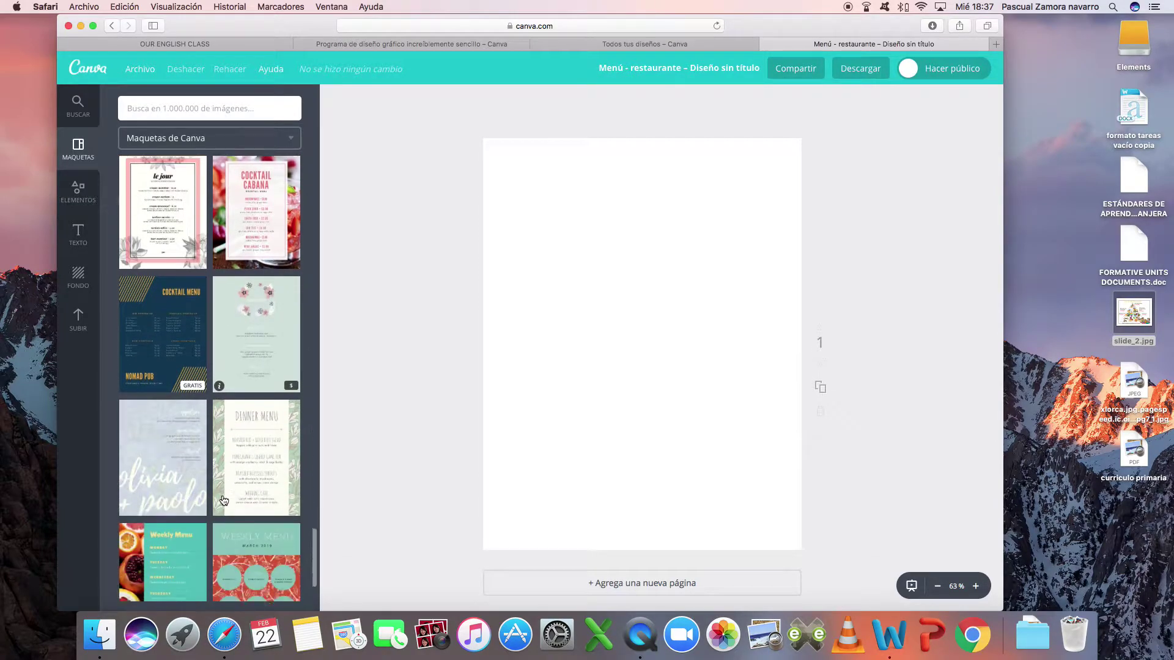
scroll(224, 500, "down", 1)
scroll(223, 500, "down", 1)
scroll(223, 500, "down", 1)
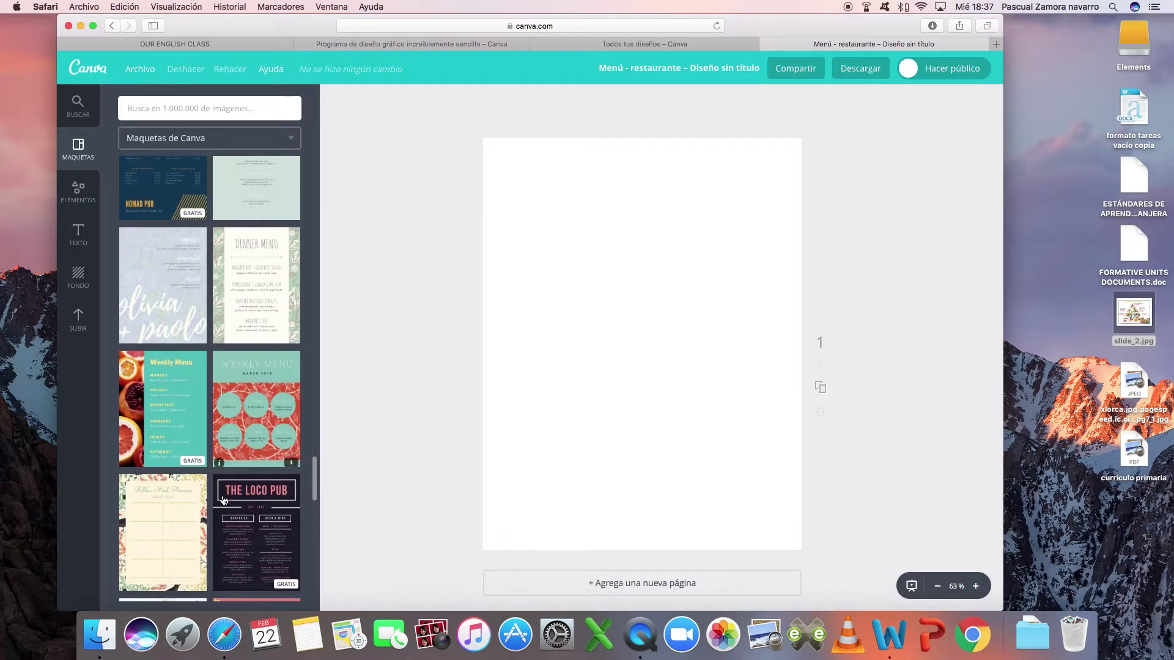
scroll(224, 500, "down", 1)
Apply the Weekly Menu template and retitle it 'Mayte´s restaurant' on one line.
left_click(173, 341)
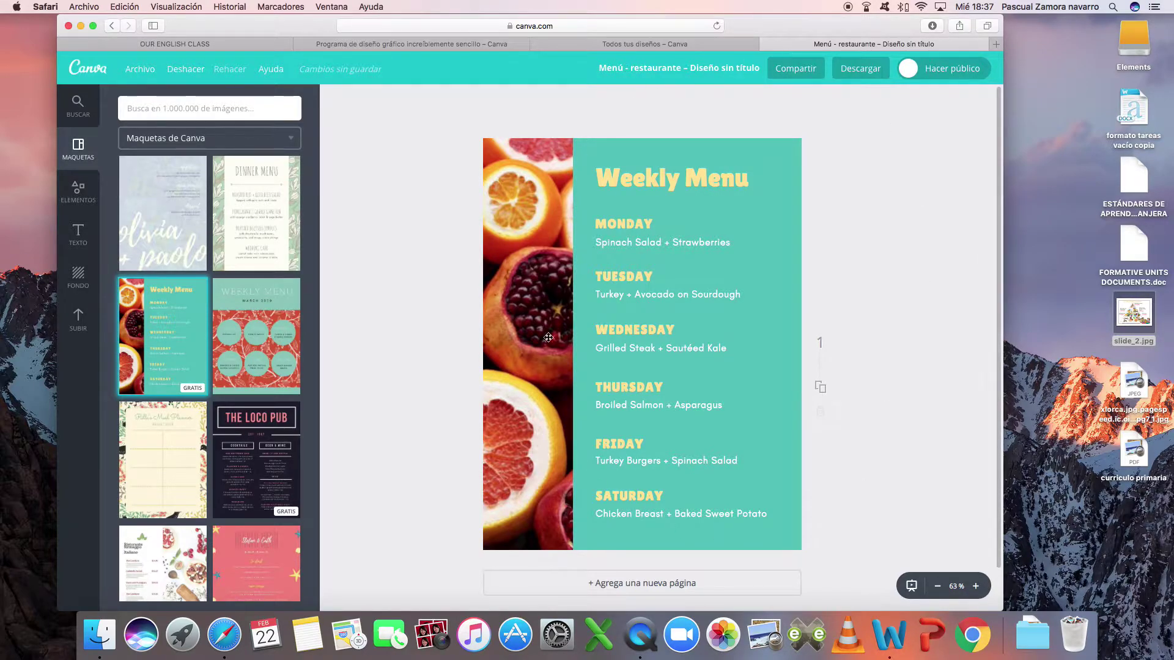
left_click(696, 179)
mouse_move(686, 180)
left_mouse_down()
mouse_move(750, 186)
mouse_move(604, 178)
left_mouse_up()
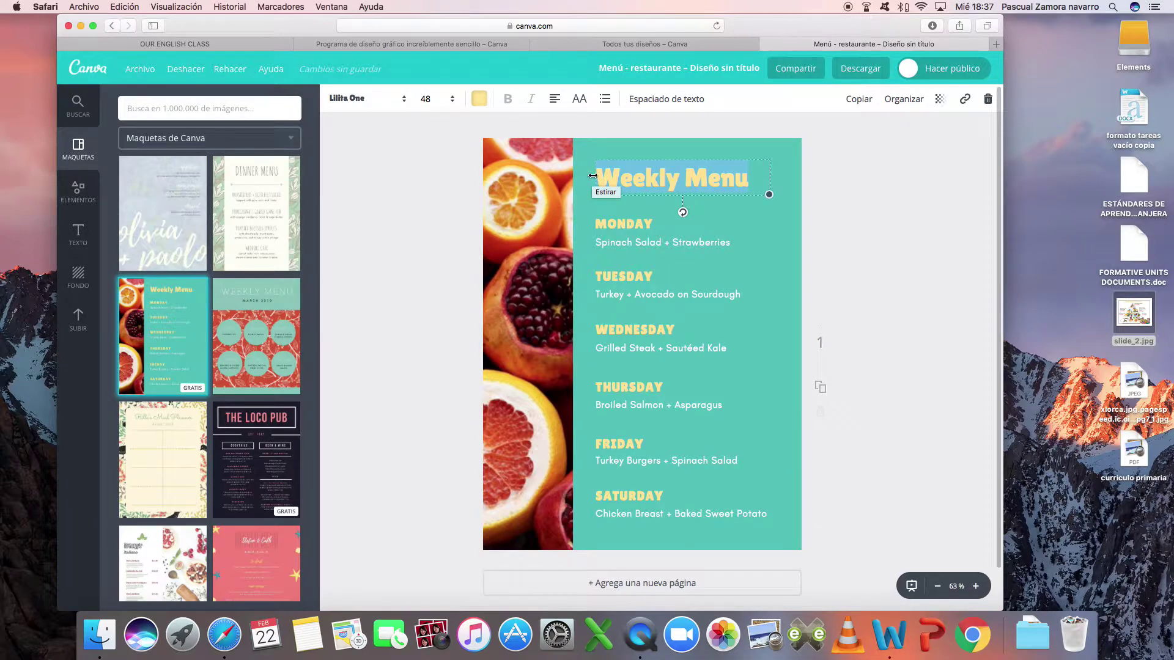
type("Mayte´s ")
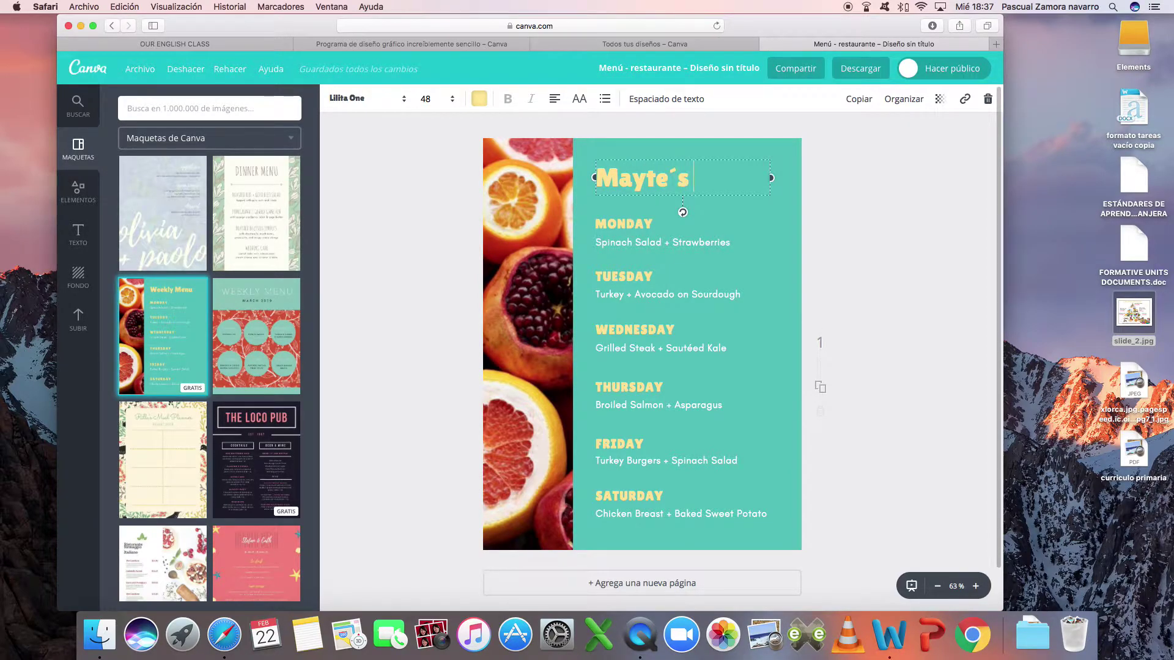
type("restaur")
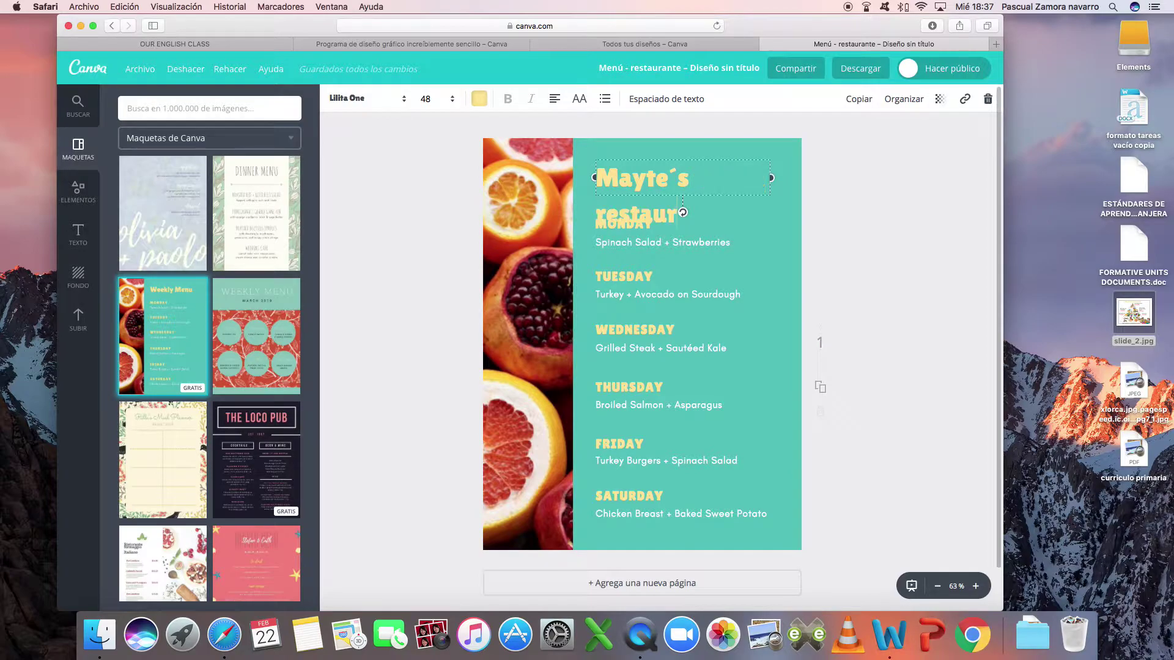
type("ant")
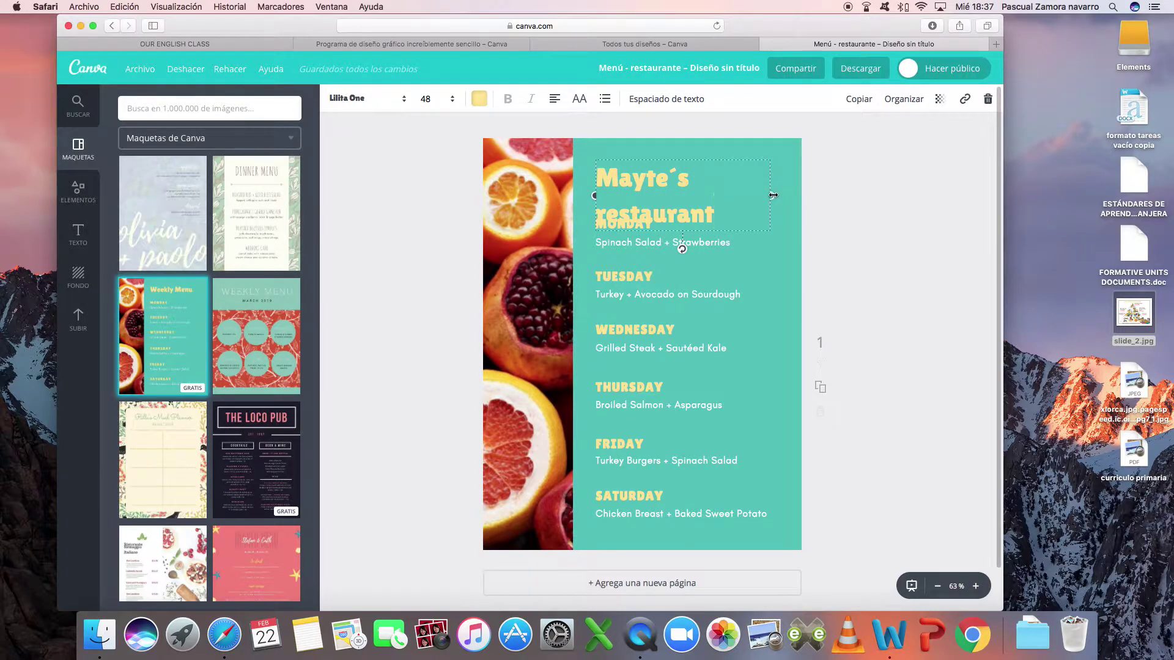
left_click_drag(770, 194, 804, 194)
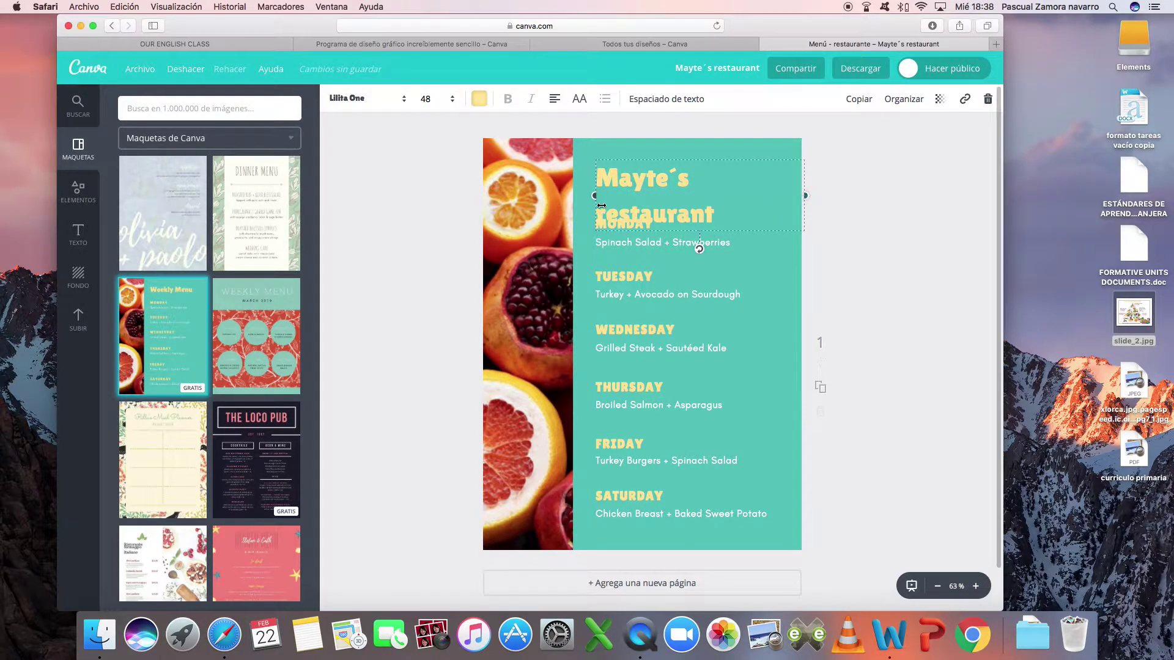
left_click_drag(593, 195, 574, 183)
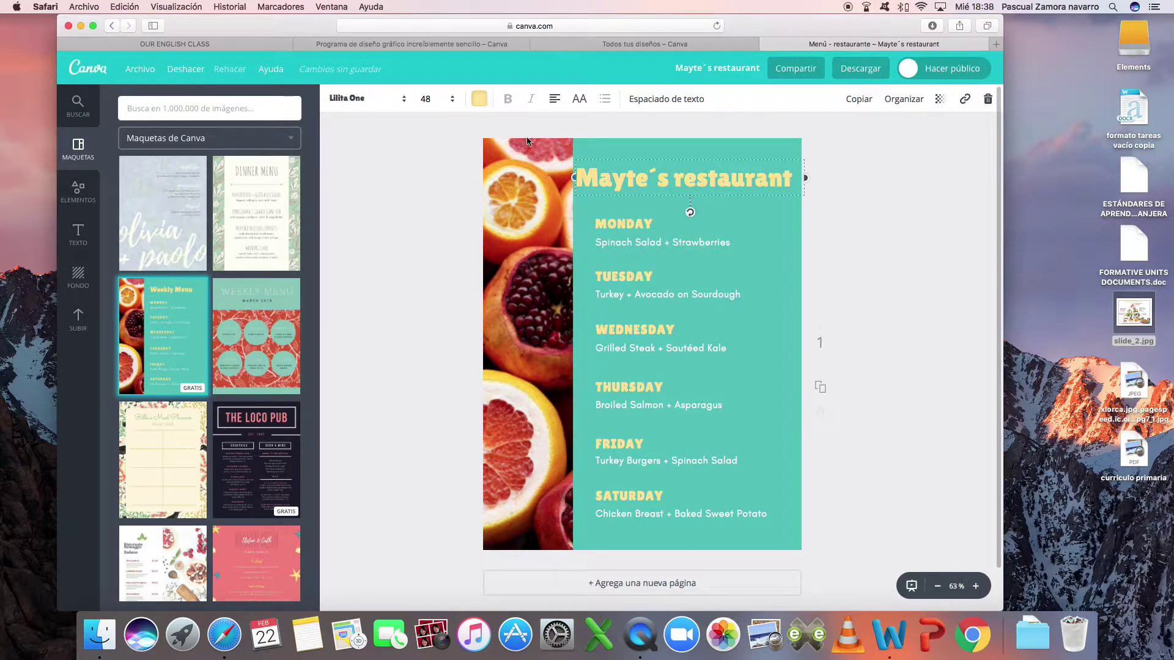
Colour the 'Mayte´s restaurant' title orange.
left_click(478, 99)
left_click(506, 167)
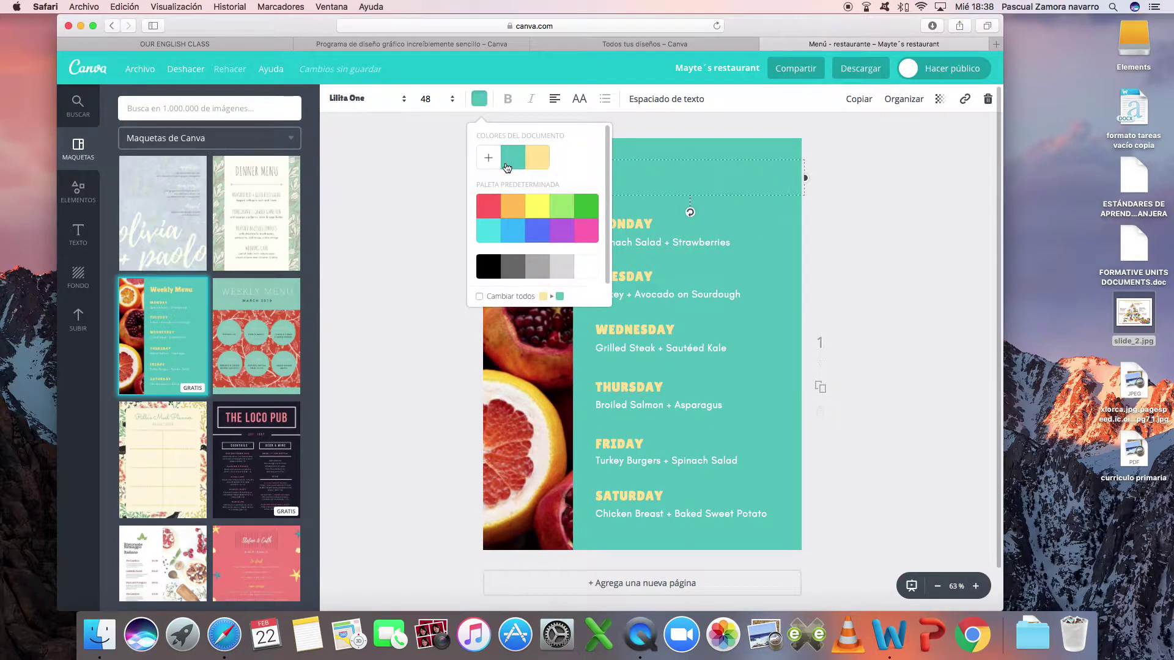
left_click(565, 217)
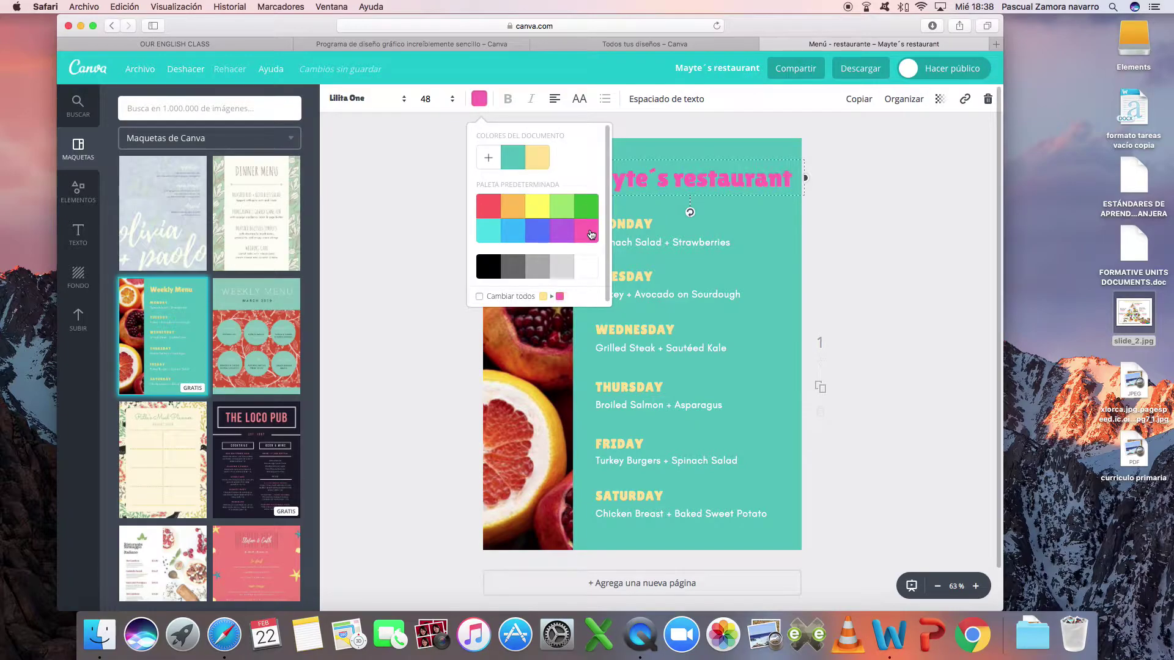
left_click(514, 215)
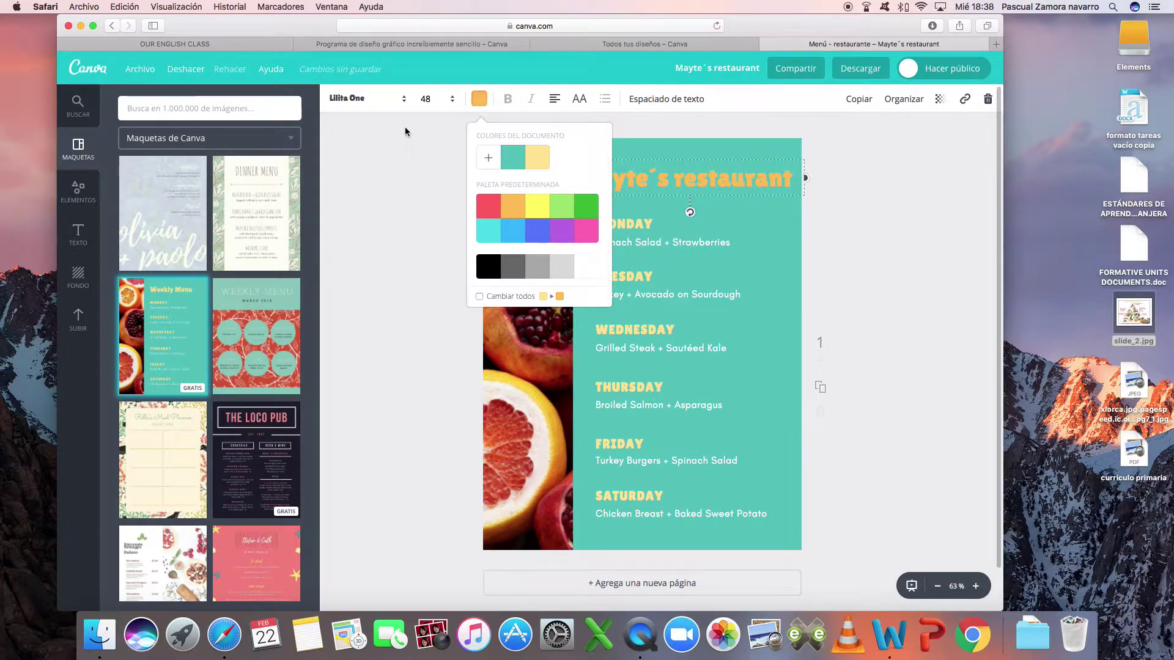
Set the title to font size 36 with centre alignment.
left_click(362, 97)
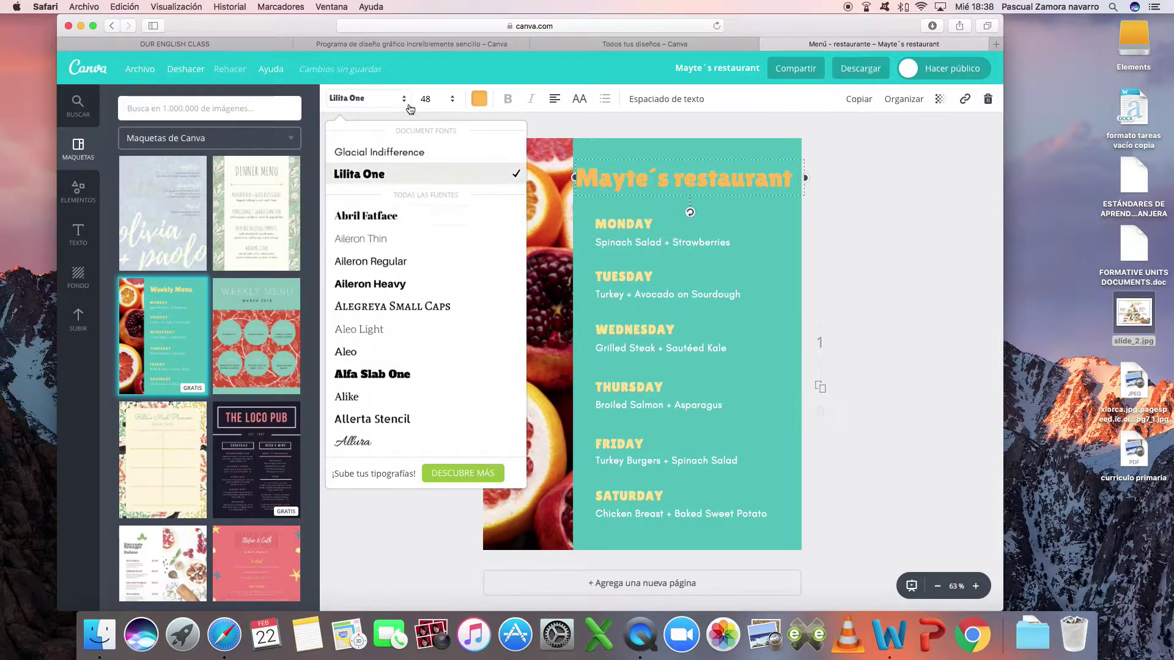
left_click(446, 103)
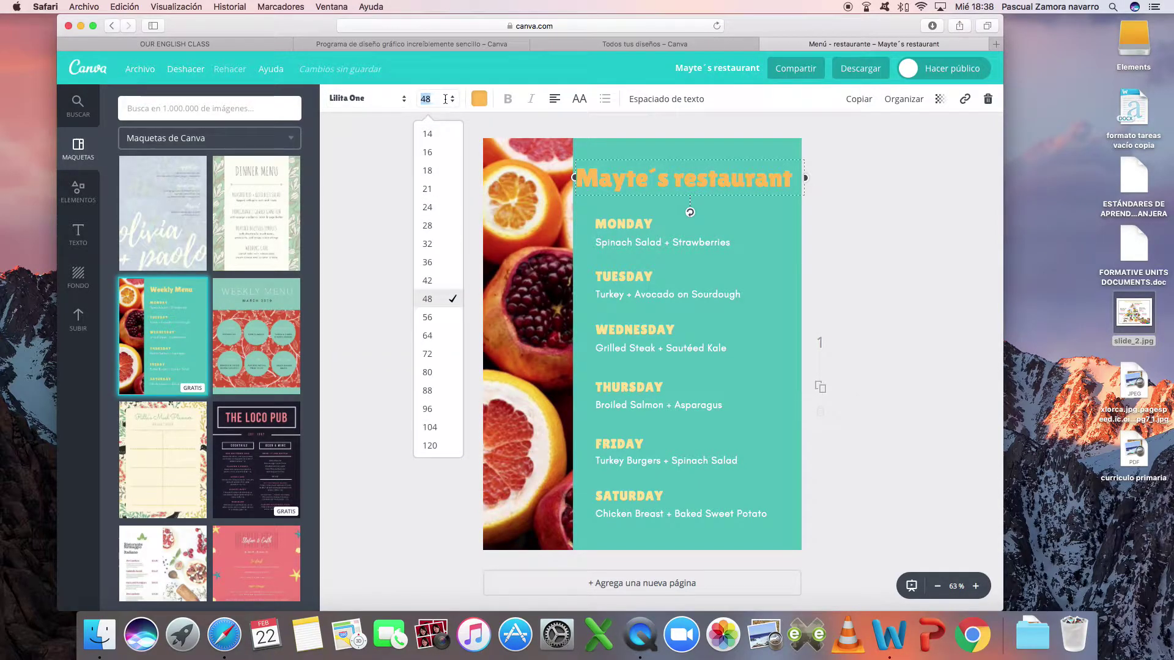
left_click(438, 333)
left_click(438, 101)
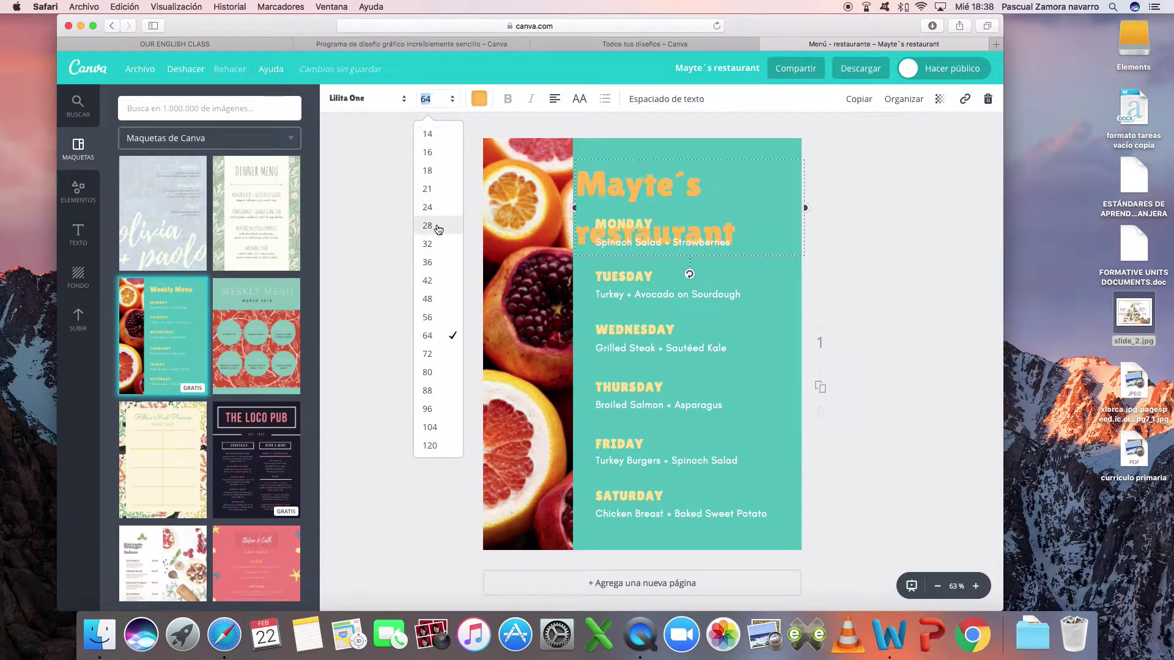
left_click(437, 229)
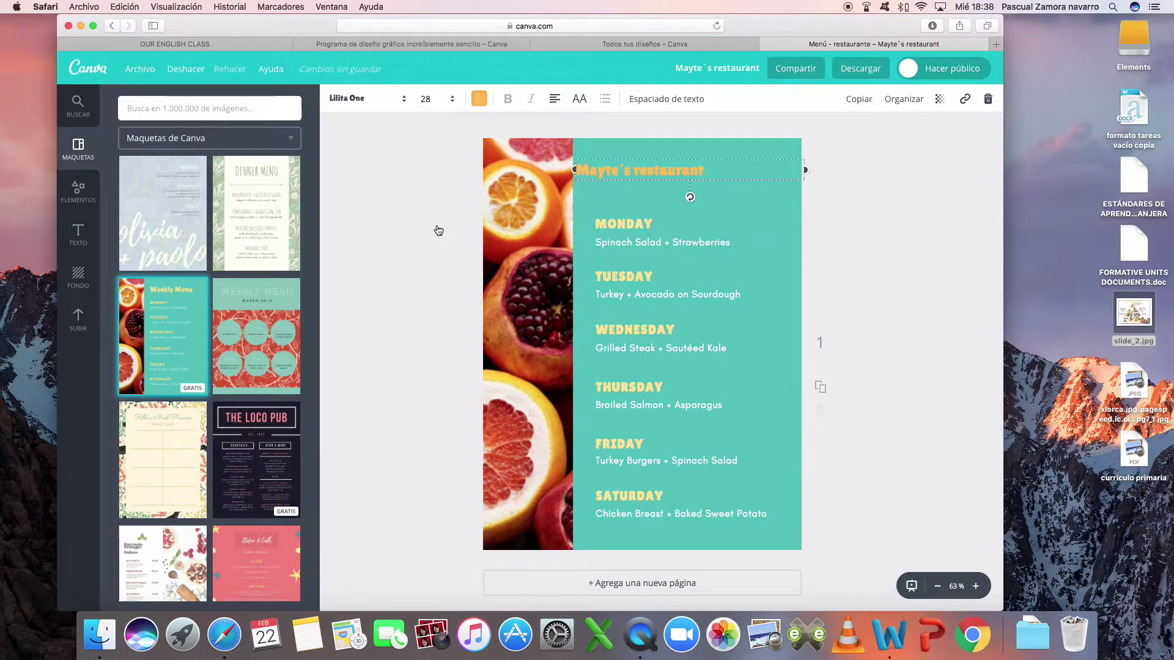
left_click(558, 104)
left_click(579, 135)
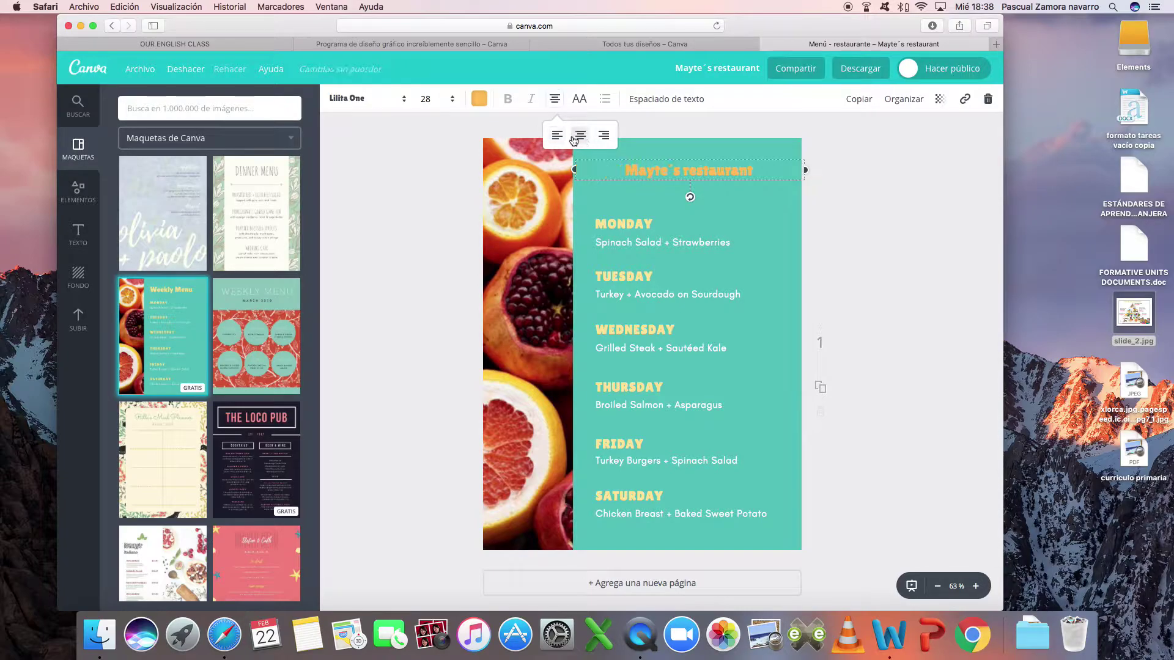
left_click(436, 102)
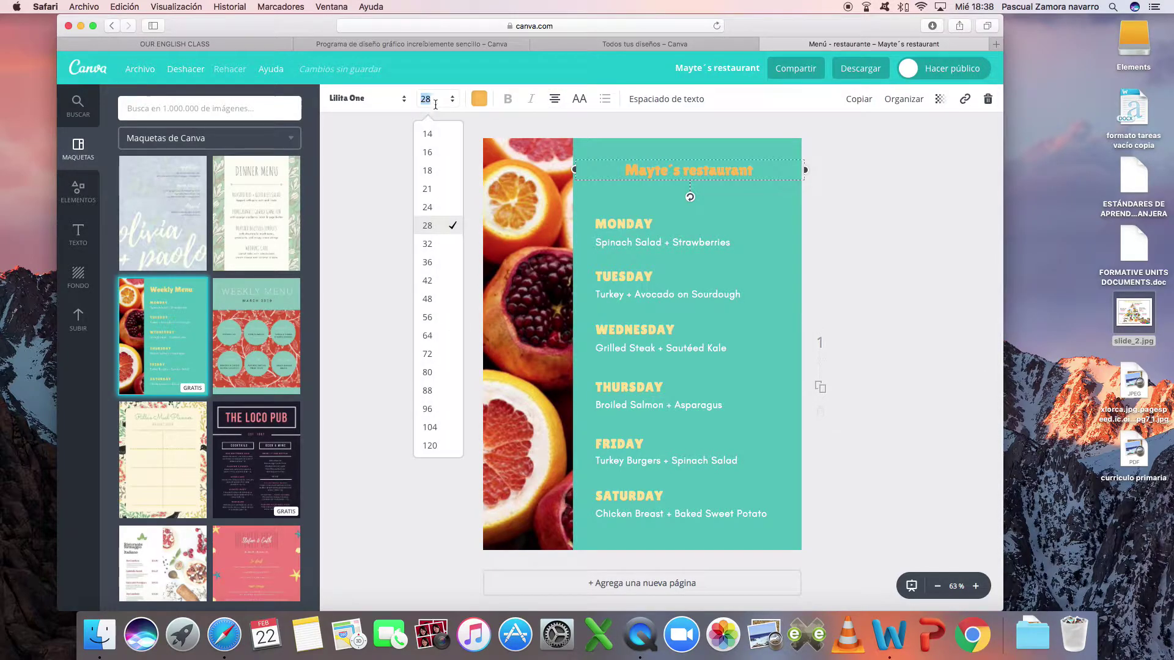
left_click(439, 263)
left_click(650, 224)
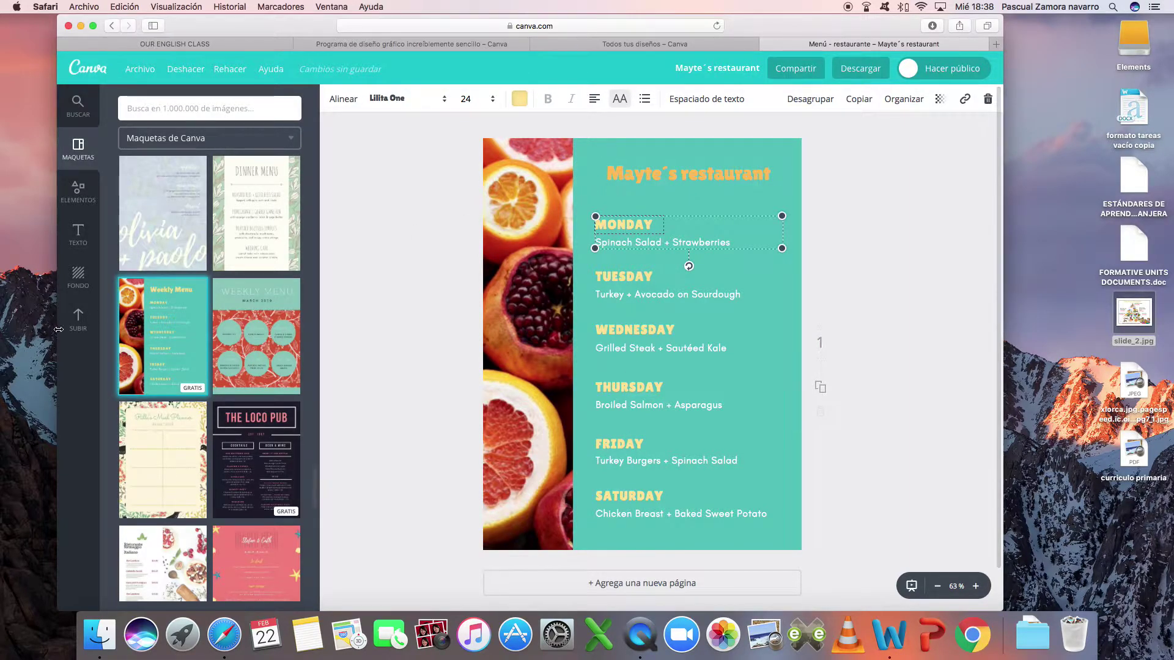
scroll(137, 299, "down", 3)
scroll(135, 300, "down", 3)
scroll(137, 299, "down", 3)
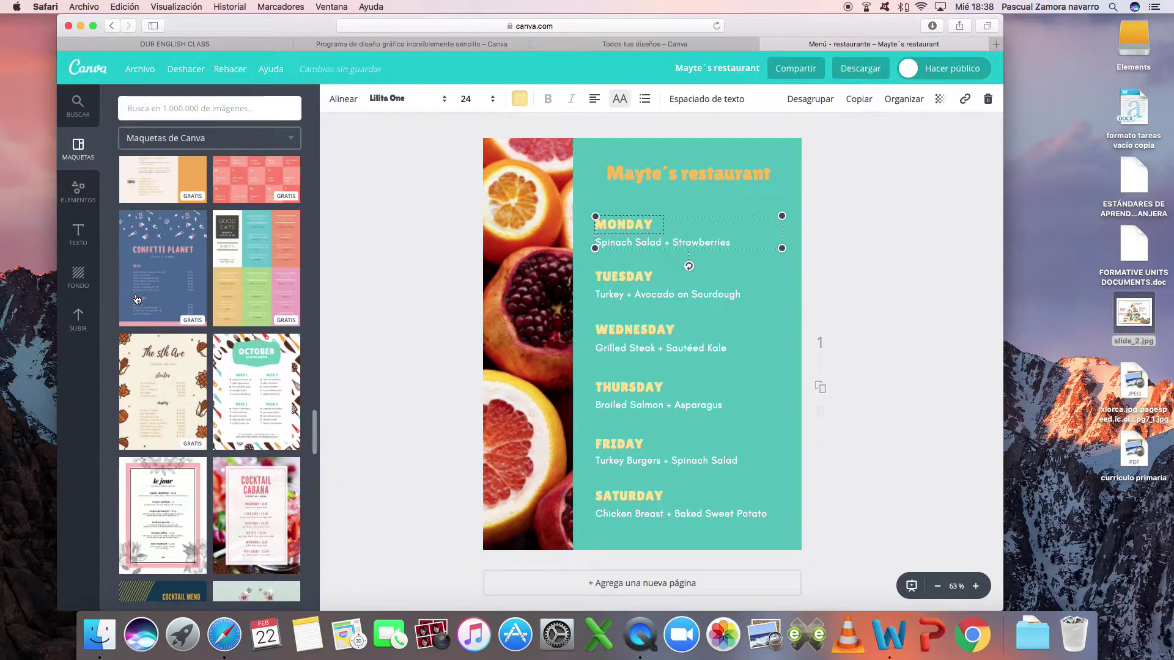
scroll(137, 298, "down", 3)
scroll(137, 298, "down", 3)
scroll(136, 299, "up", 3)
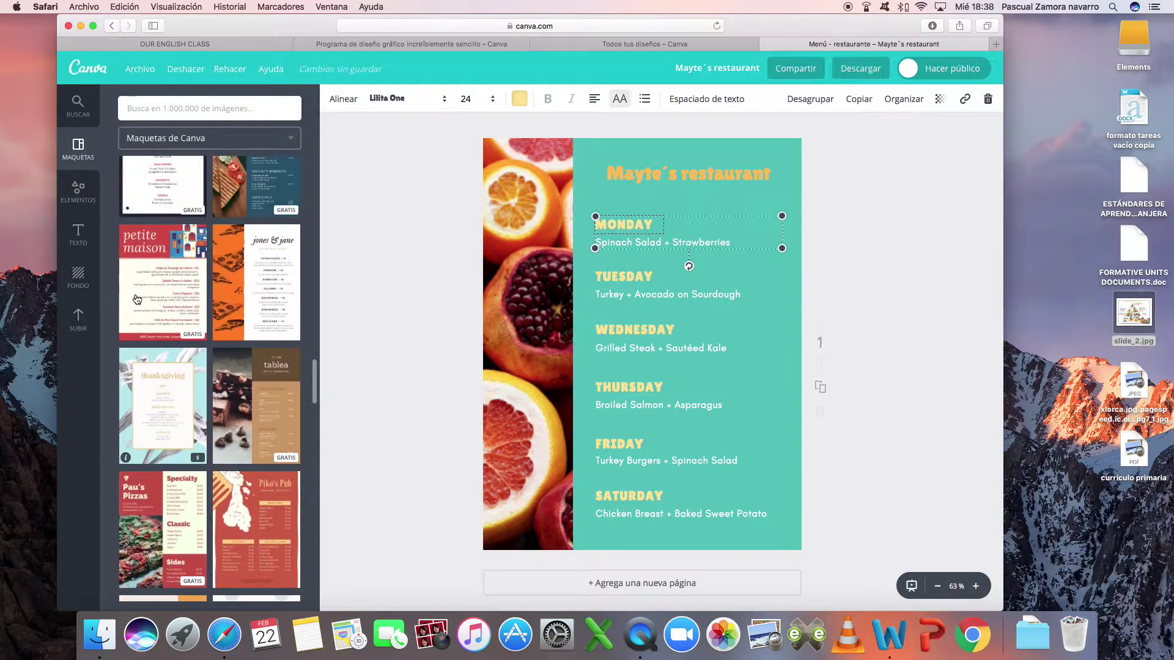
scroll(136, 299, "up", 3)
scroll(136, 299, "up", 3)
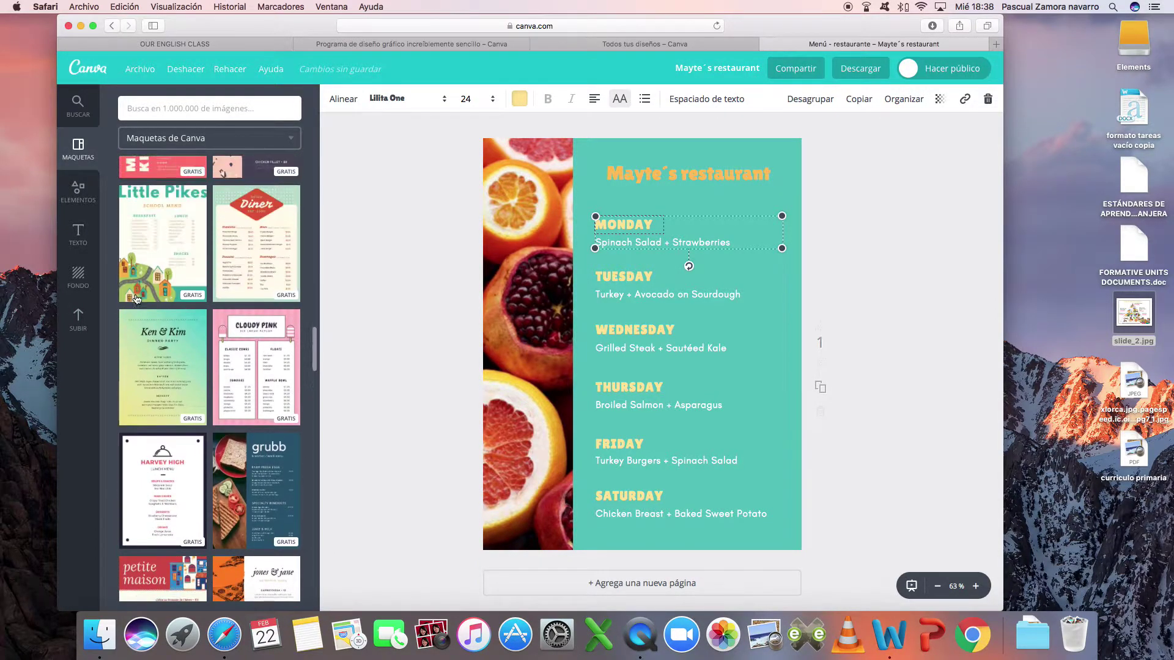
Swap the design to the pink Cloudy Pink ice cream parlor template.
left_click(245, 364)
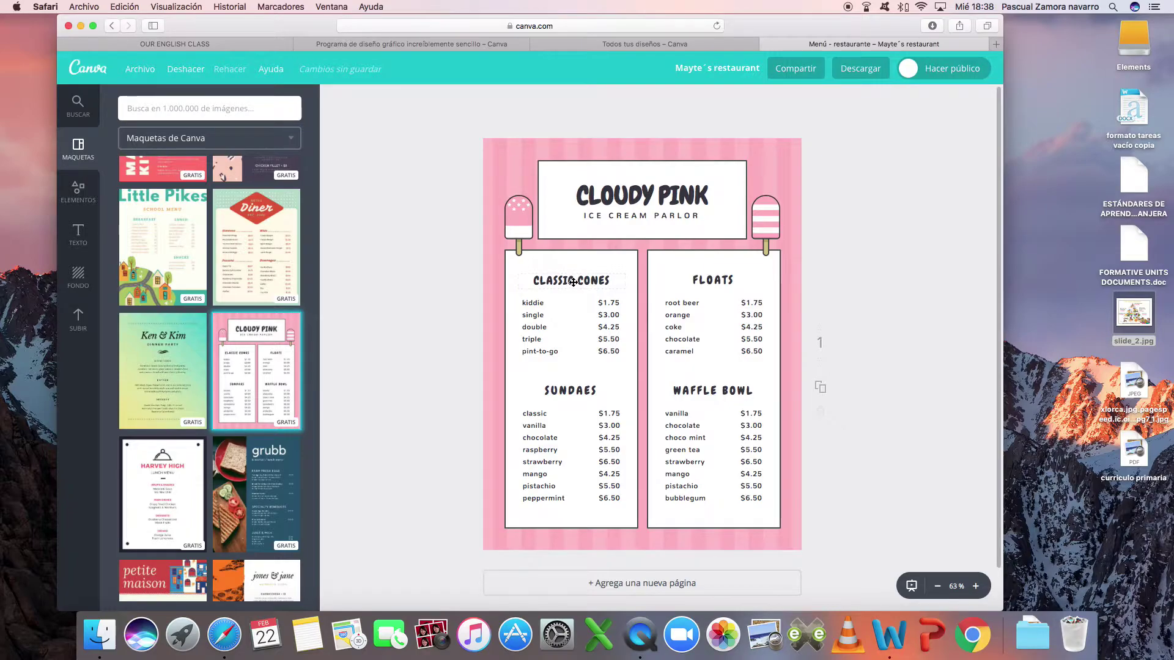
Swap the design to the teal-framed Merle's breakfast meal planner template.
left_click(572, 281)
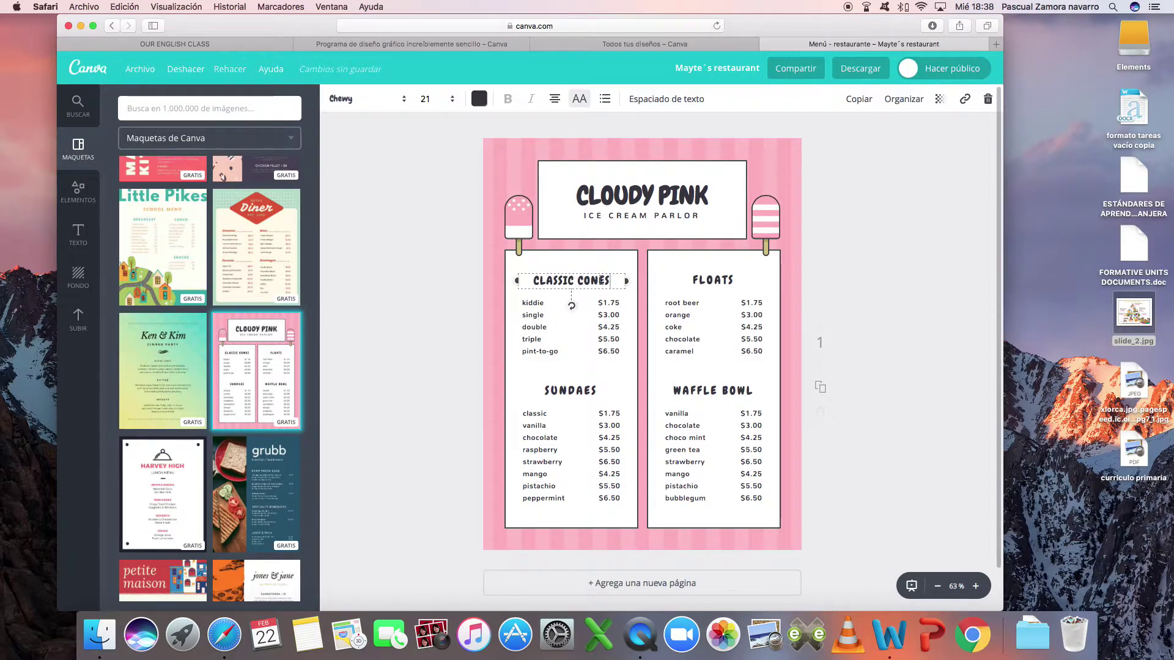
left_click_drag(618, 280, 528, 273)
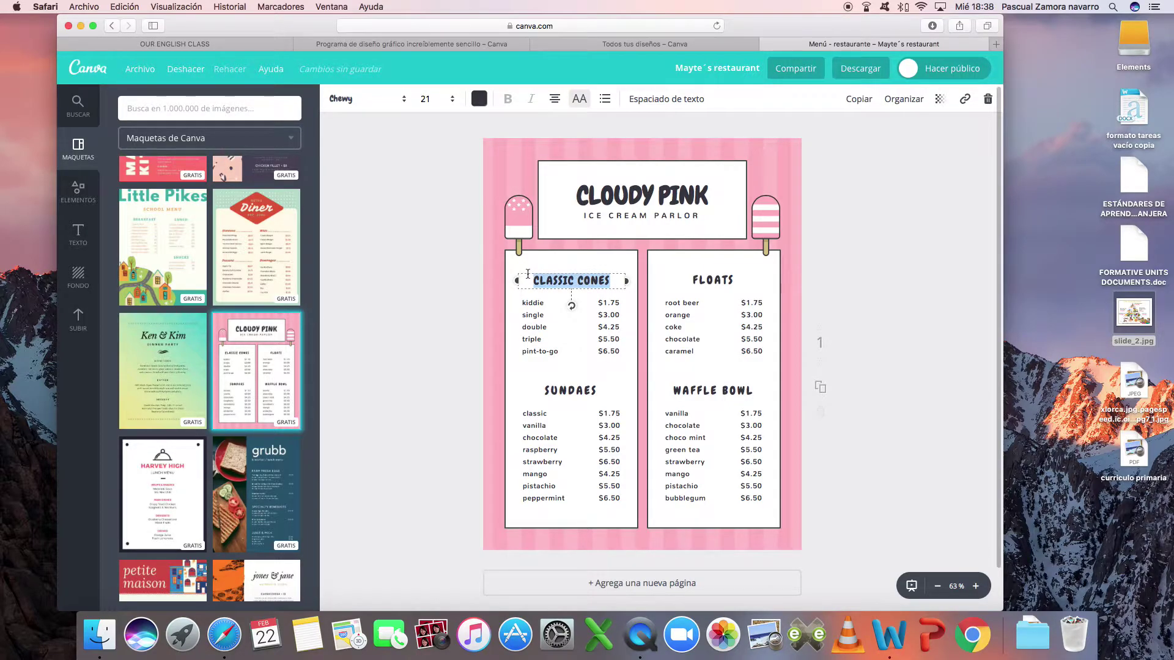
scroll(187, 277, "up", 5)
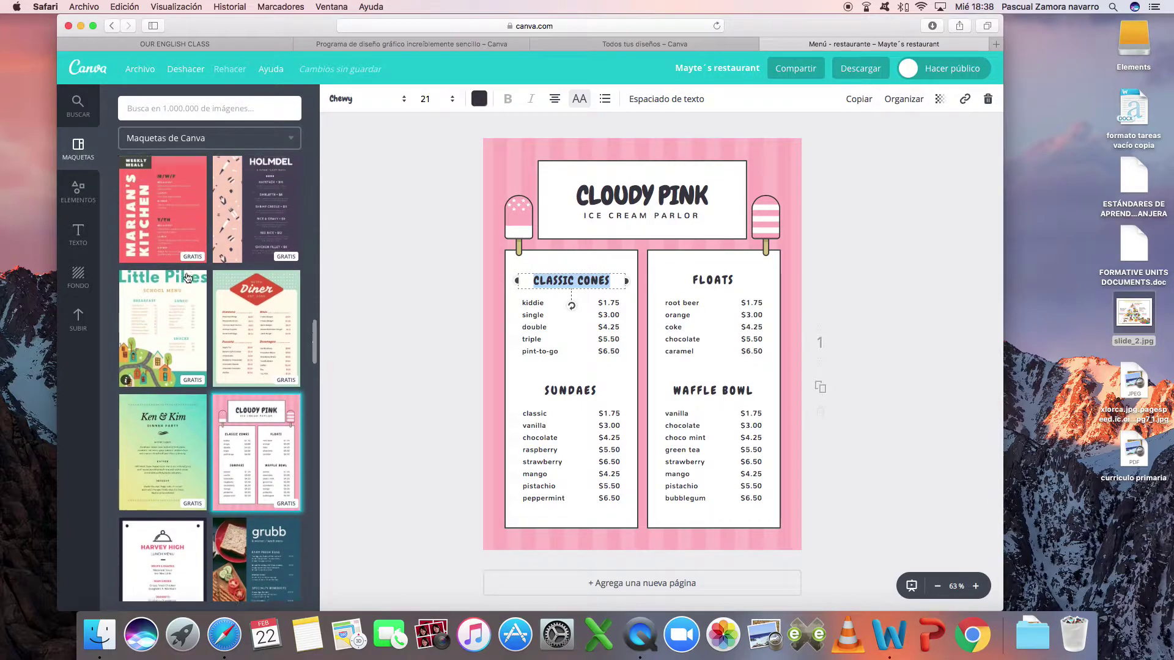
scroll(187, 278, "up", 5)
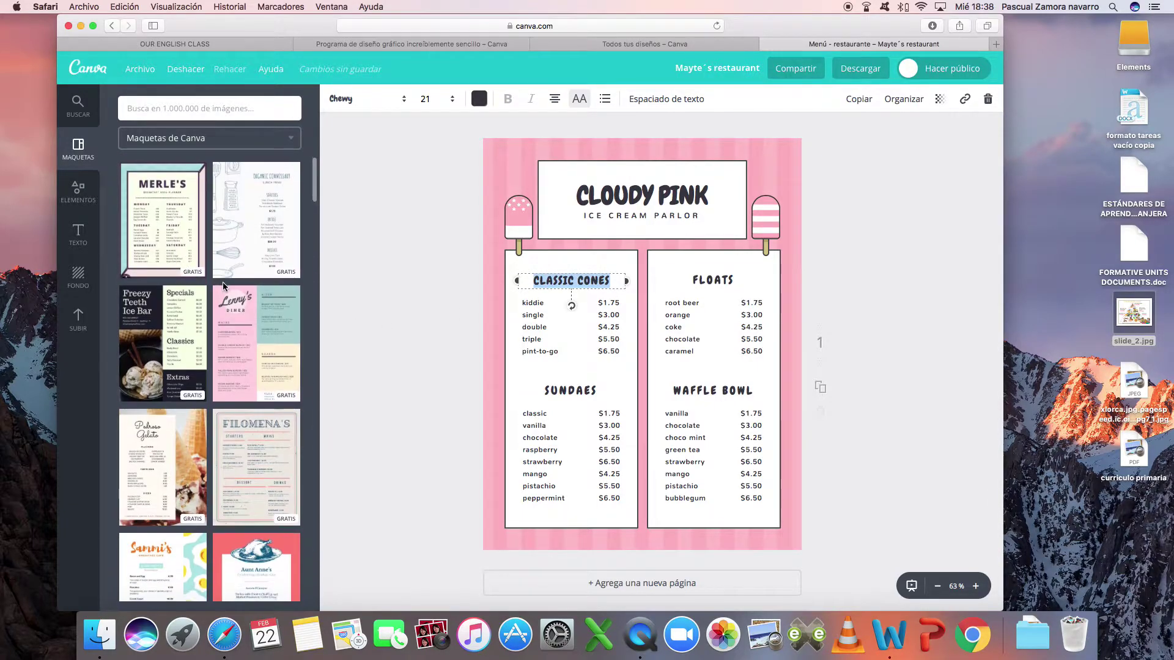
left_click(177, 245)
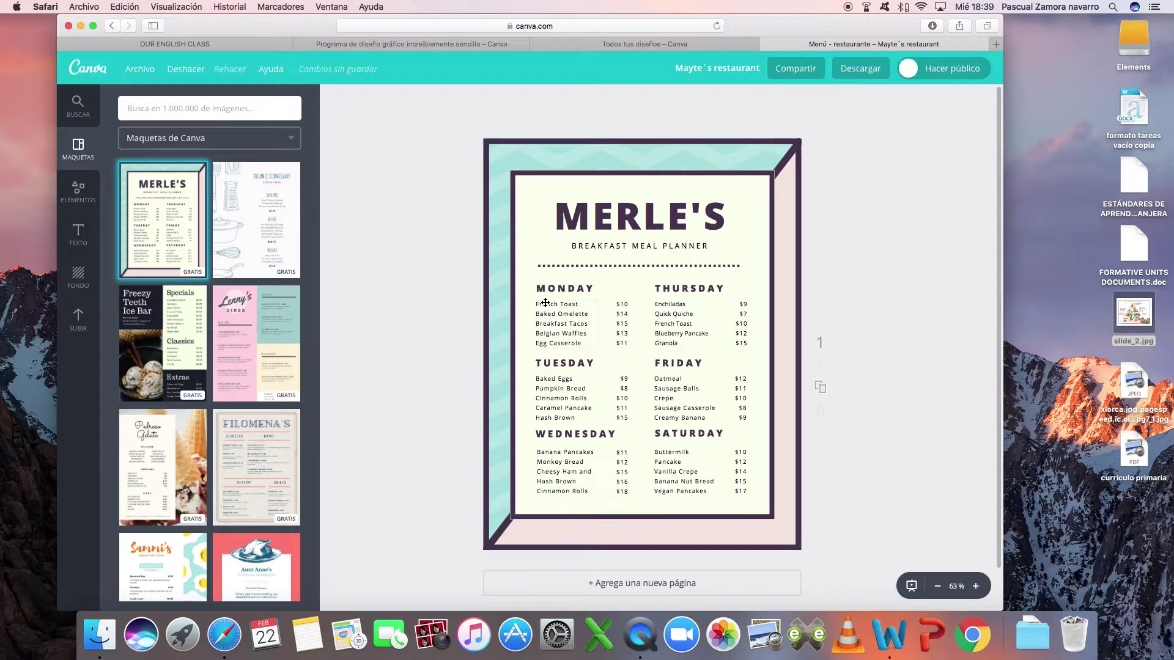
Apply the Organic Commissary lunch menu template and delete its grater illustration.
left_click(271, 200)
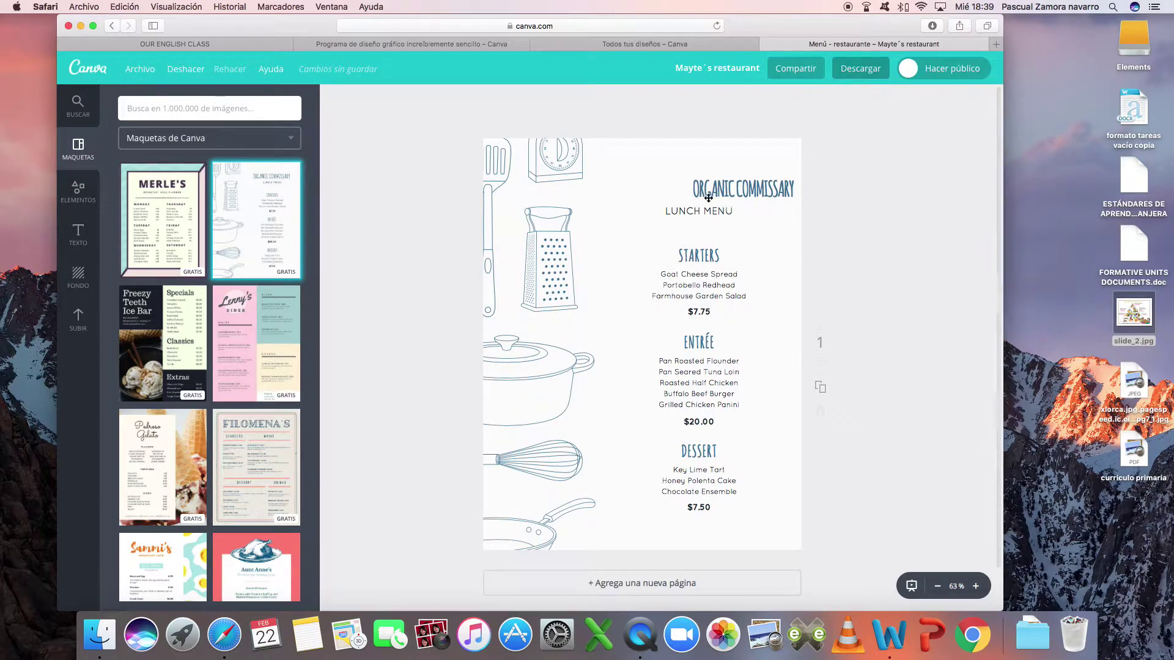
left_click(521, 278)
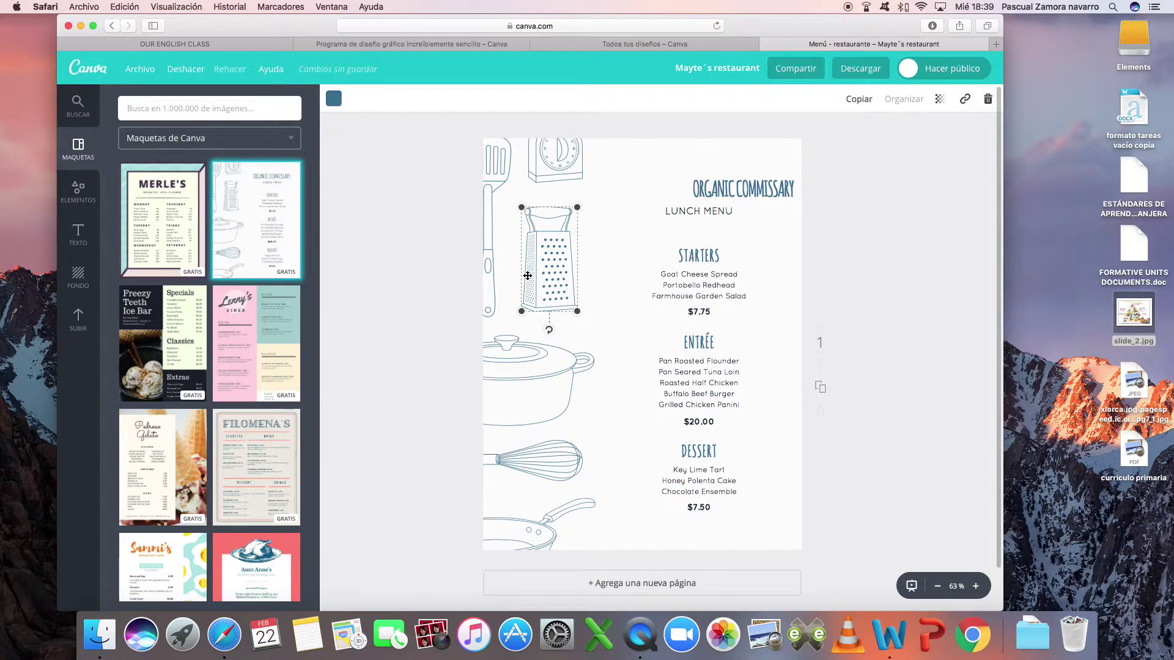
key("Delete")
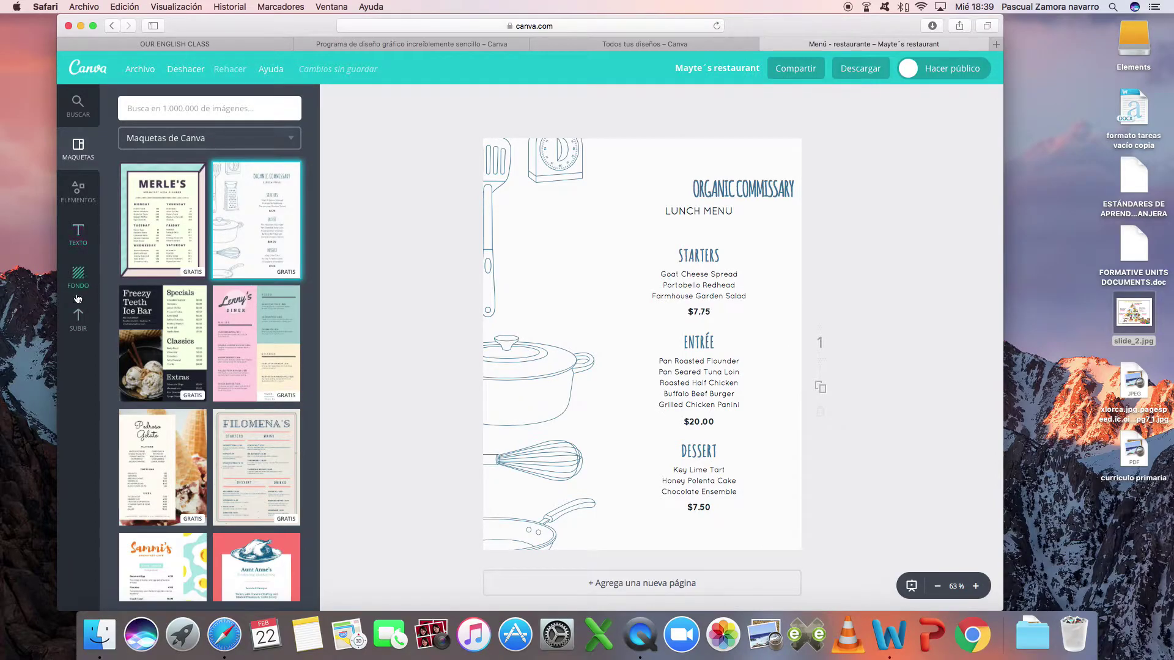
left_click(78, 296)
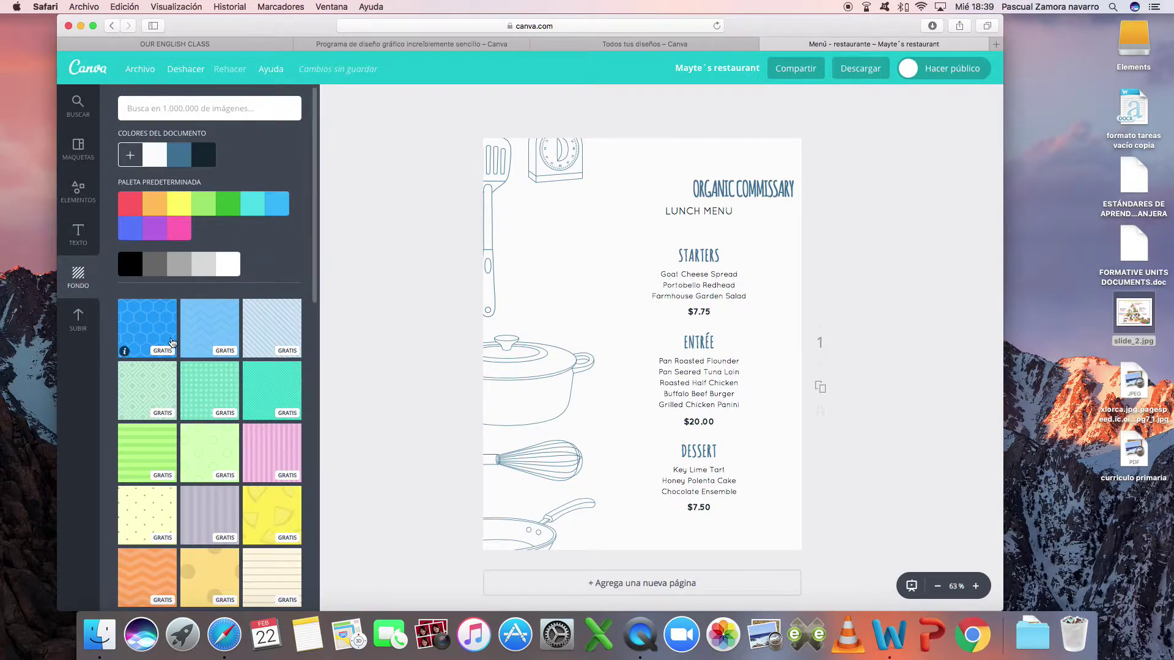
Try light-blue stripes, then set the page background to teal stripes.
left_click(247, 336)
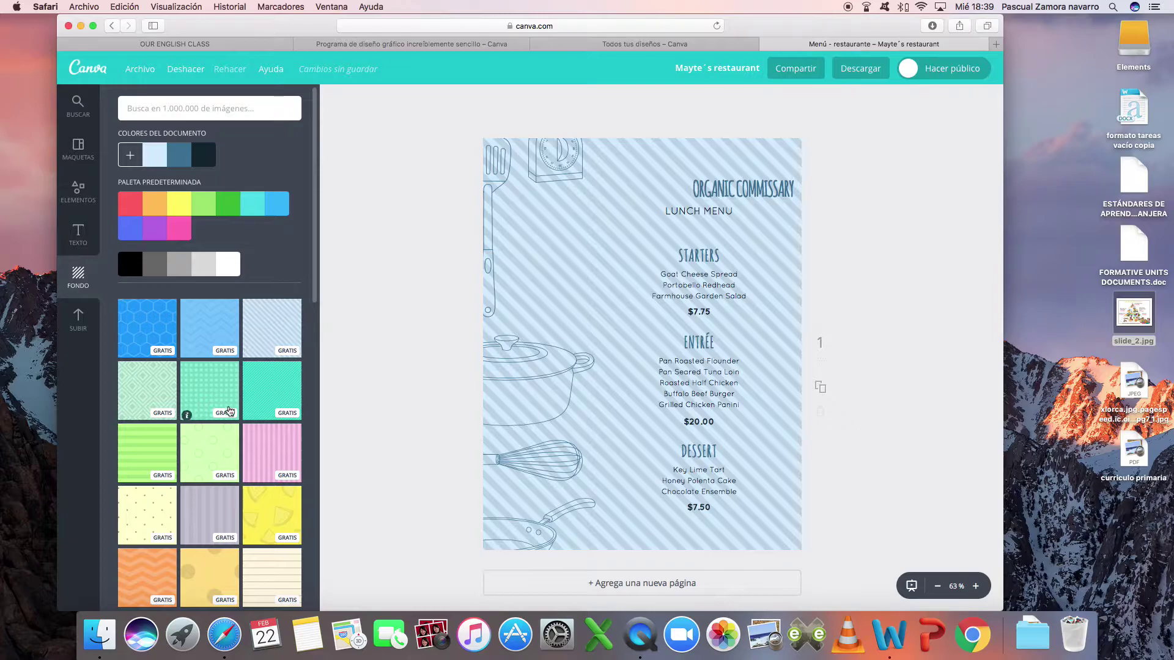
left_click(250, 412)
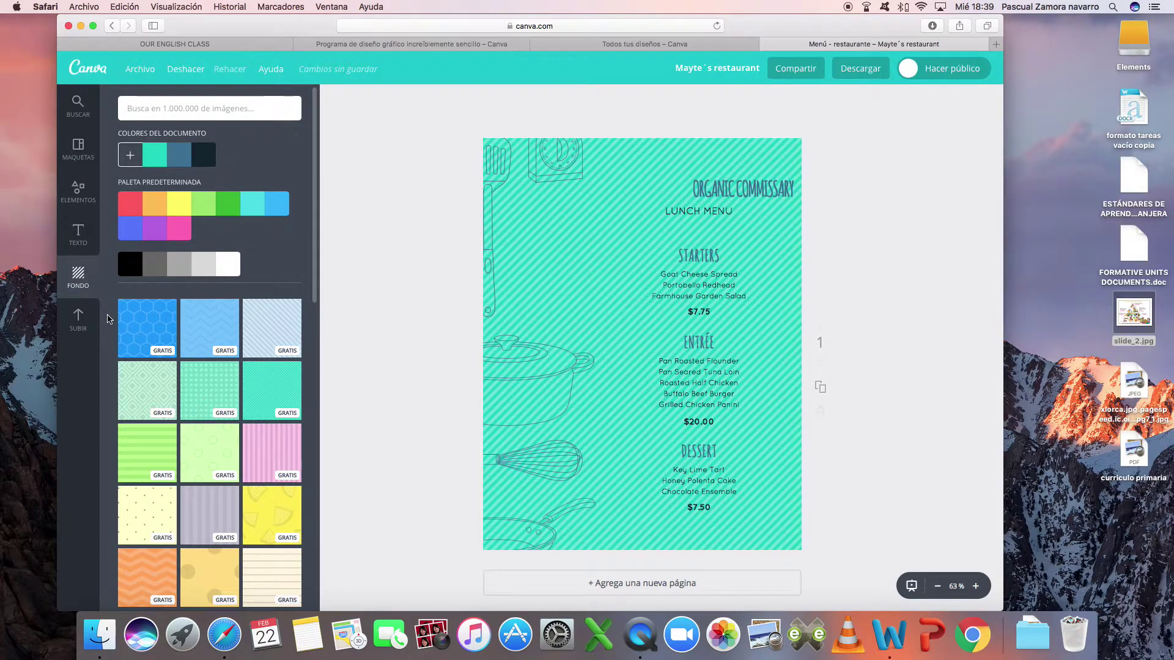
left_click(79, 235)
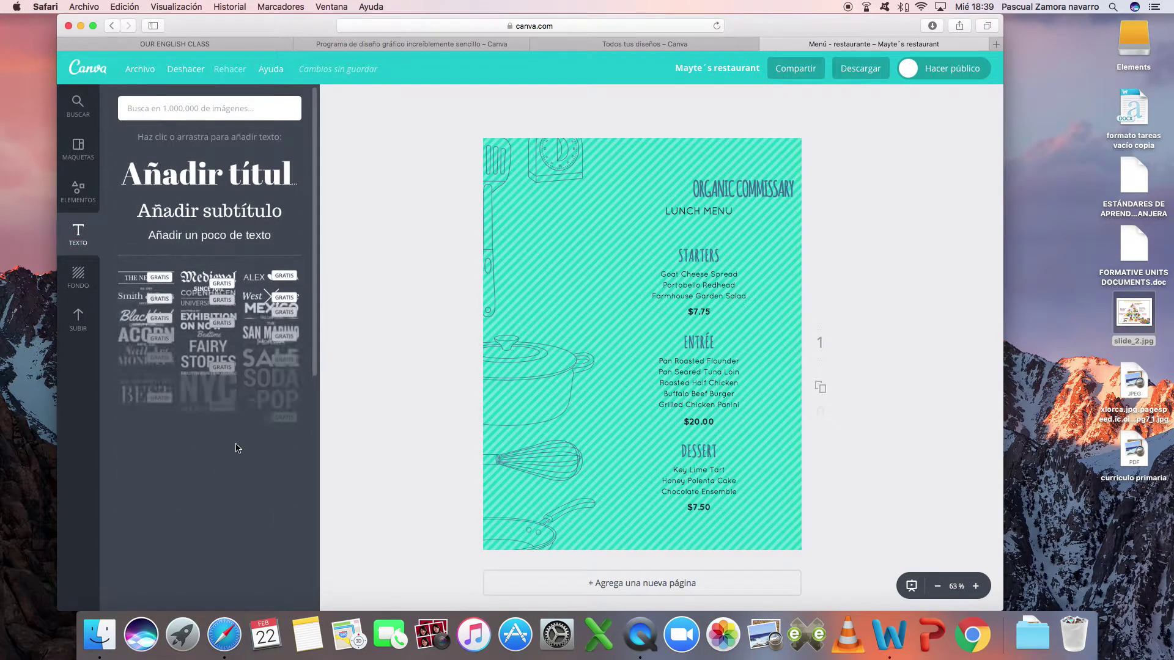
scroll(220, 367, "down", 5)
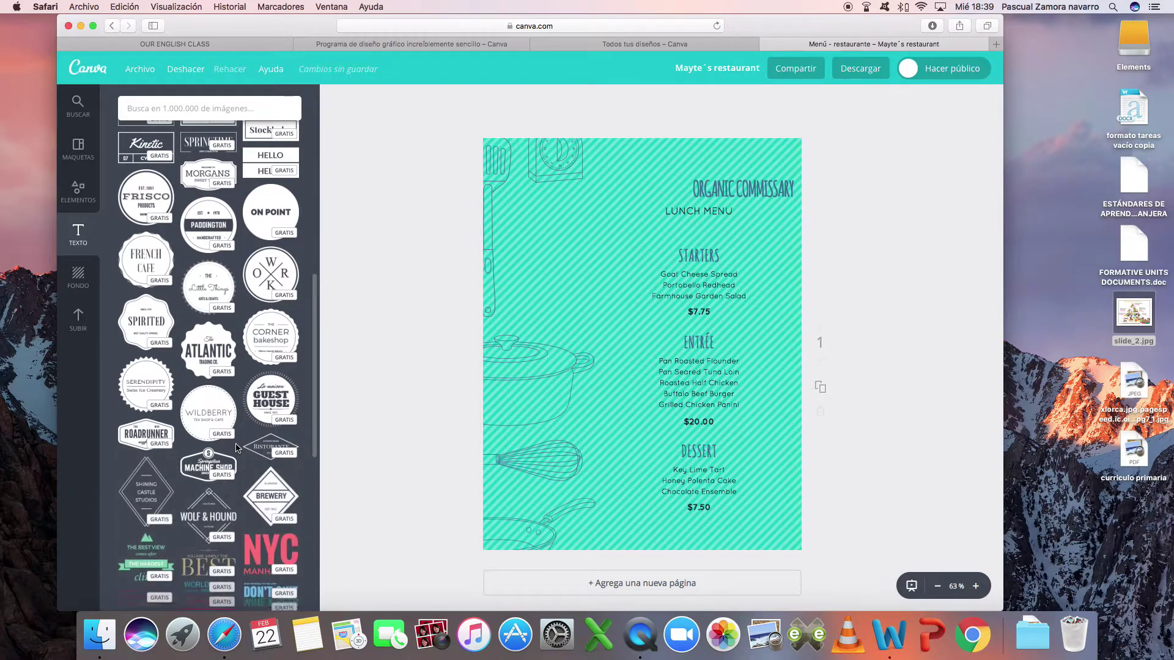
scroll(236, 449, "down", 5)
scroll(237, 450, "up", 3)
scroll(237, 449, "up", 10)
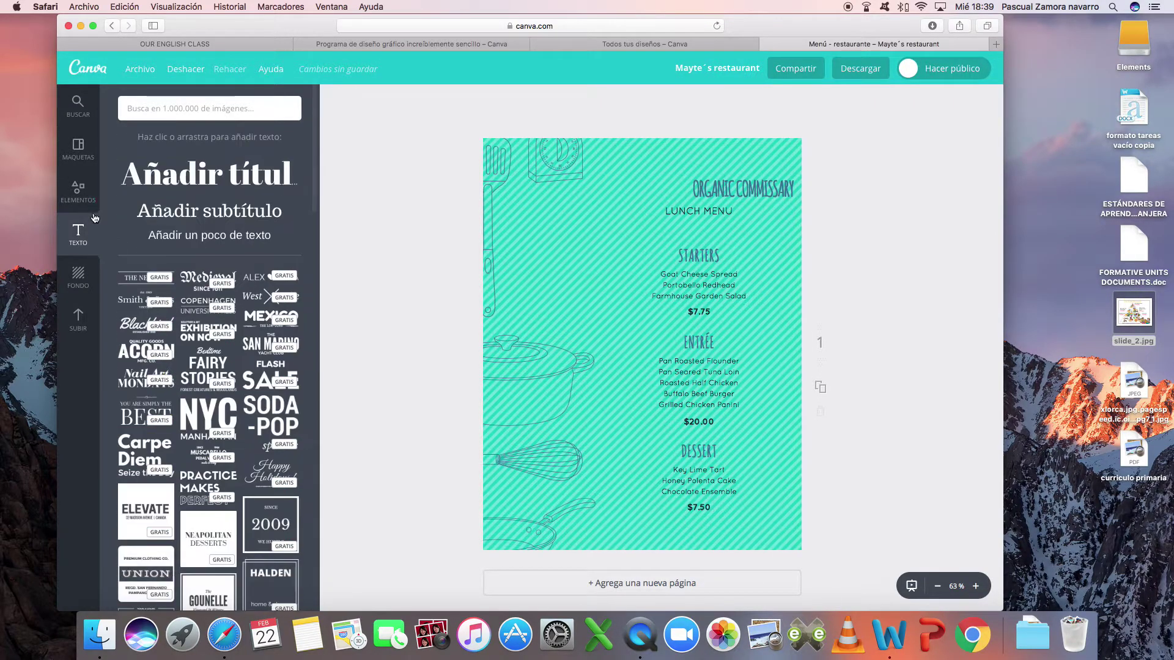
Try a burger illustration on the menu, delete it, and return to the illustrations list's top.
left_click(79, 194)
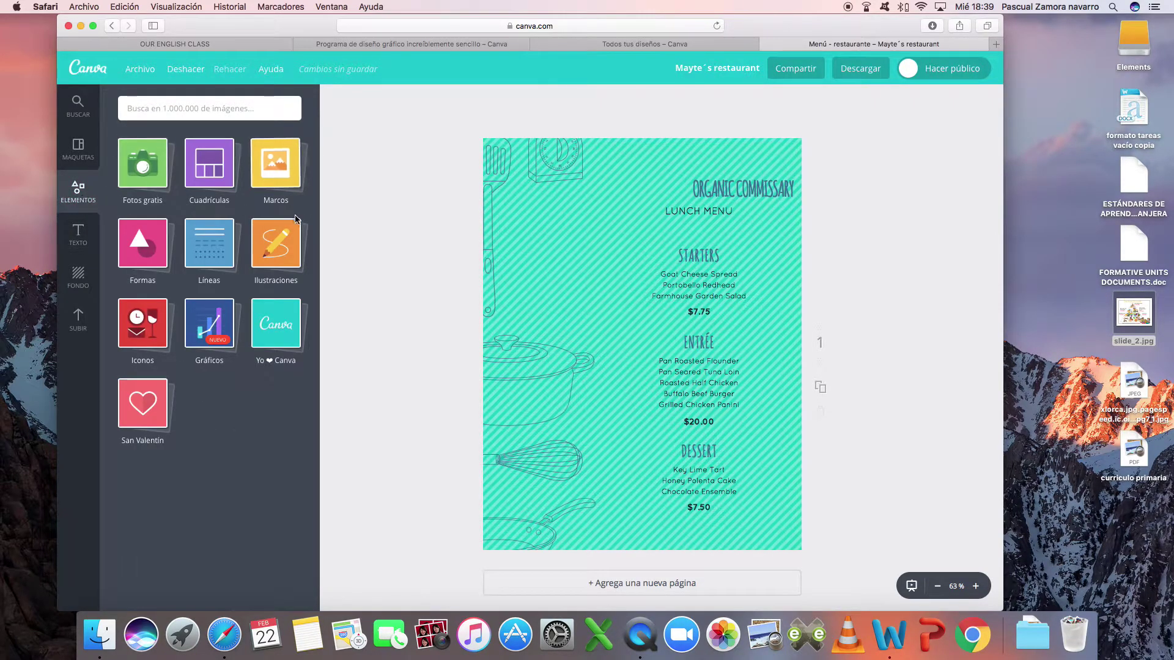
left_click(292, 257)
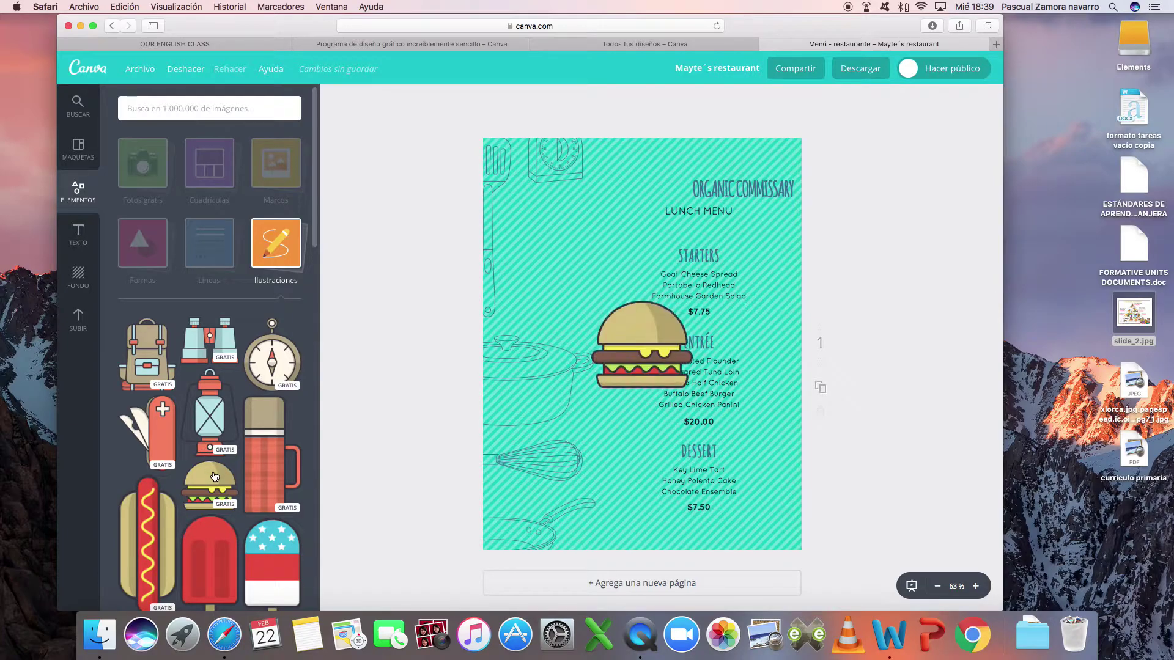
mouse_move(214, 474)
left_mouse_down()
mouse_move(633, 340)
mouse_move(553, 265)
left_mouse_up()
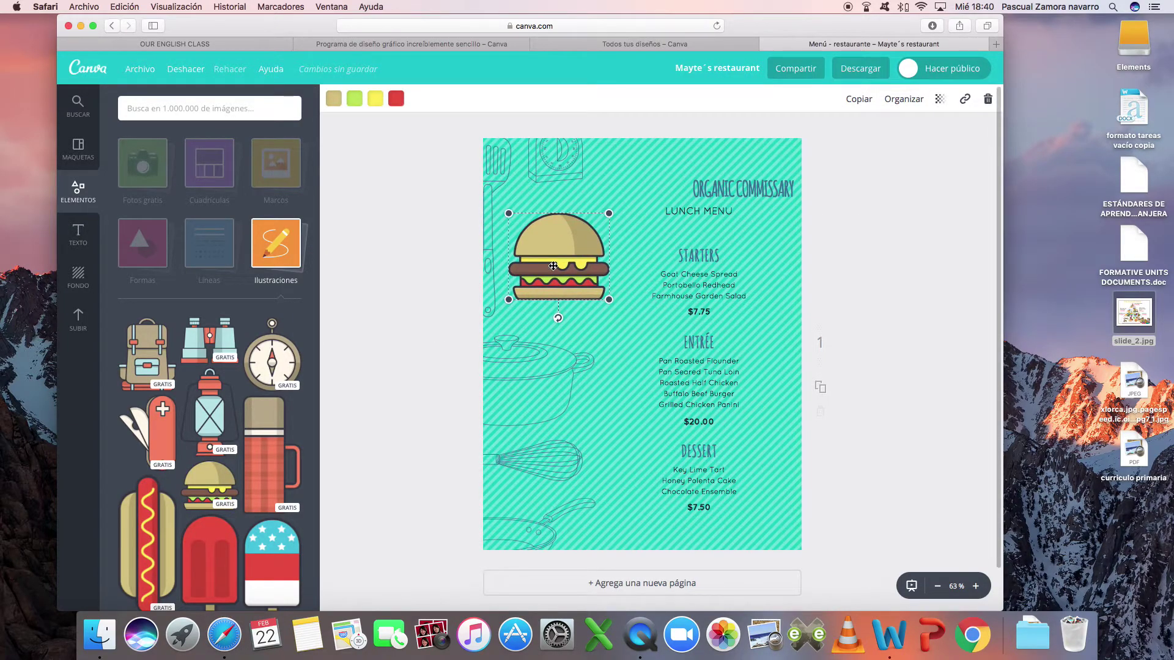
key("BackSpace")
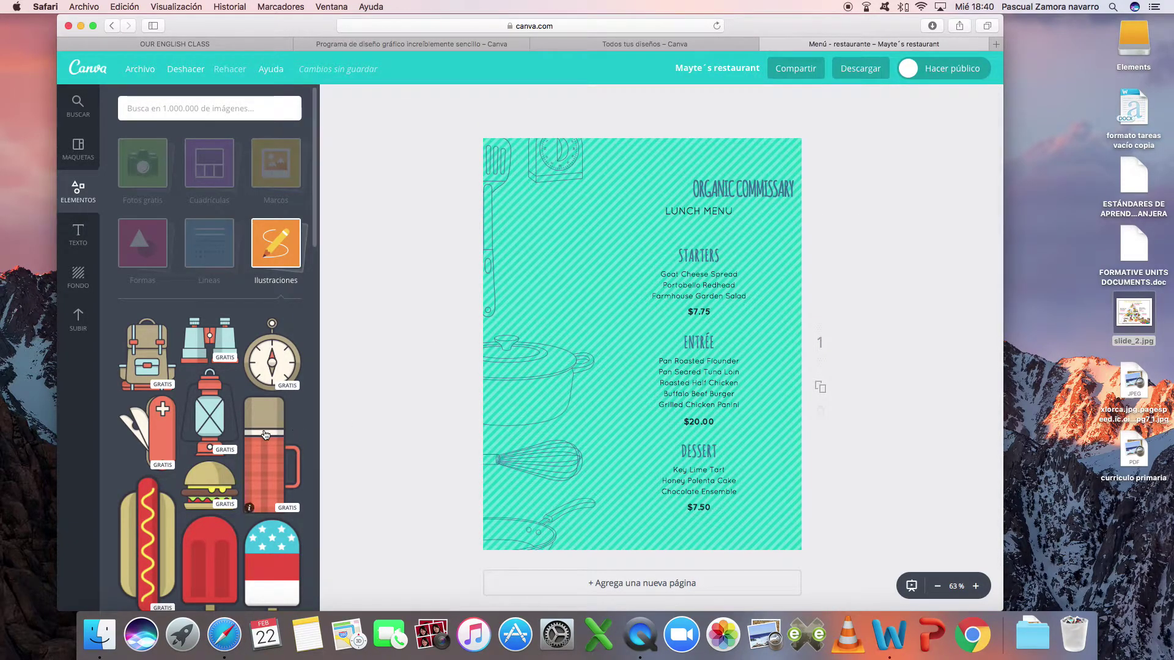
scroll(259, 392, "down", 5)
scroll(259, 391, "down", 3)
scroll(260, 391, "down", 3)
scroll(259, 392, "down", 2)
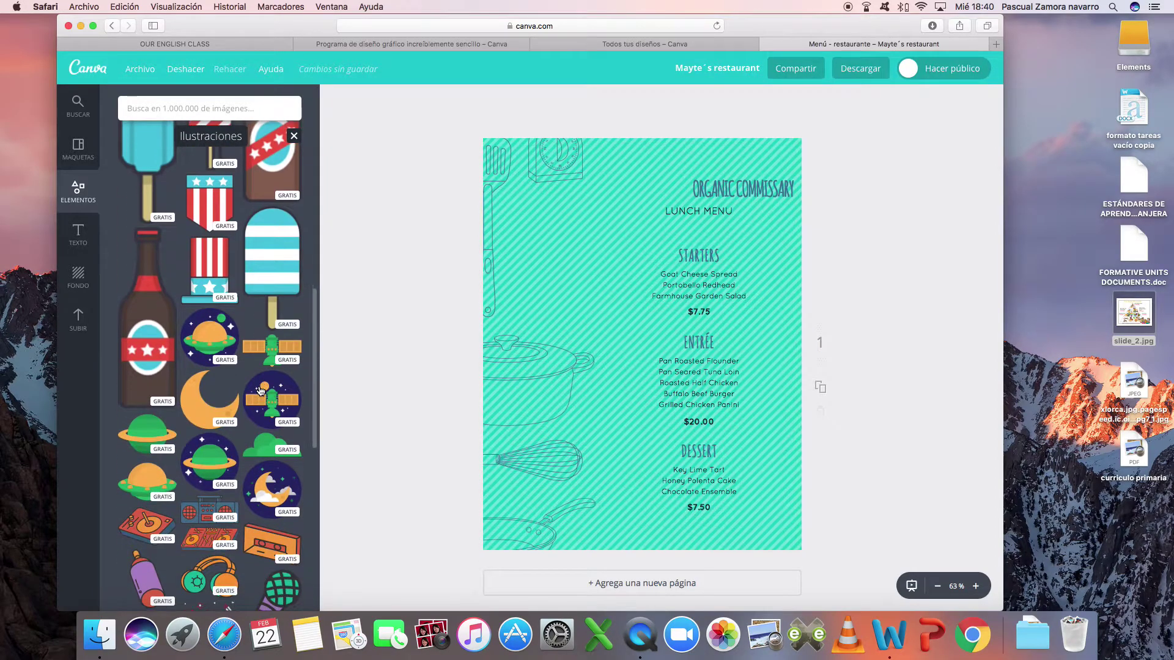
scroll(260, 391, "down", 3)
scroll(259, 392, "down", 5)
scroll(227, 403, "down", 5)
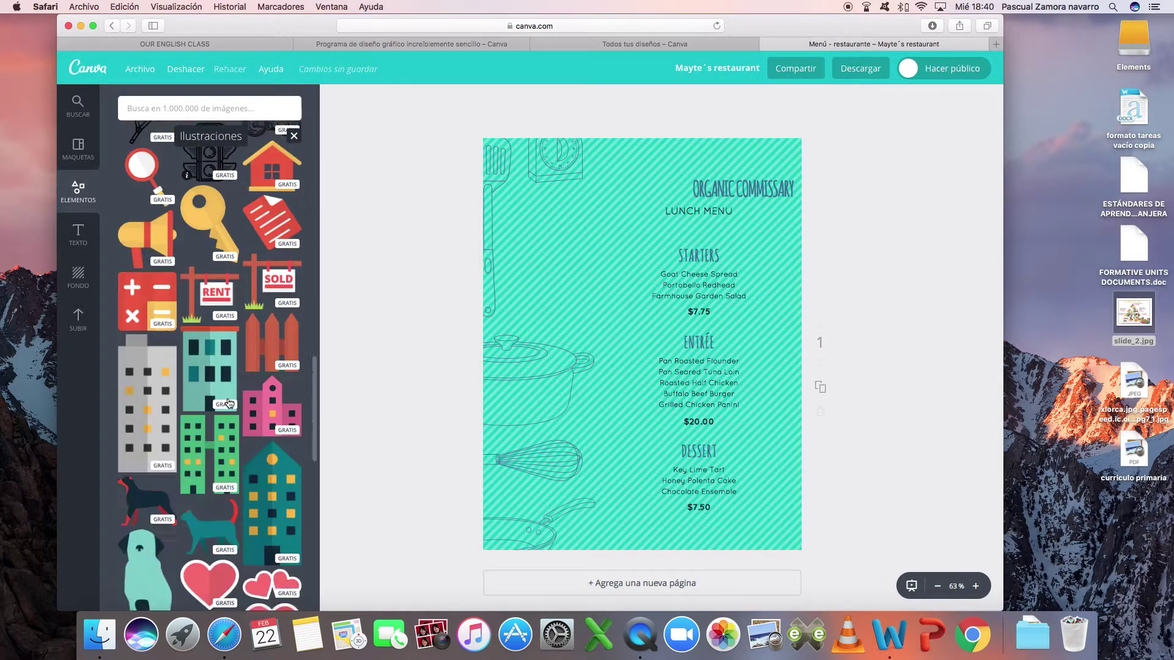
scroll(227, 403, "down", 3)
left_click(220, 129)
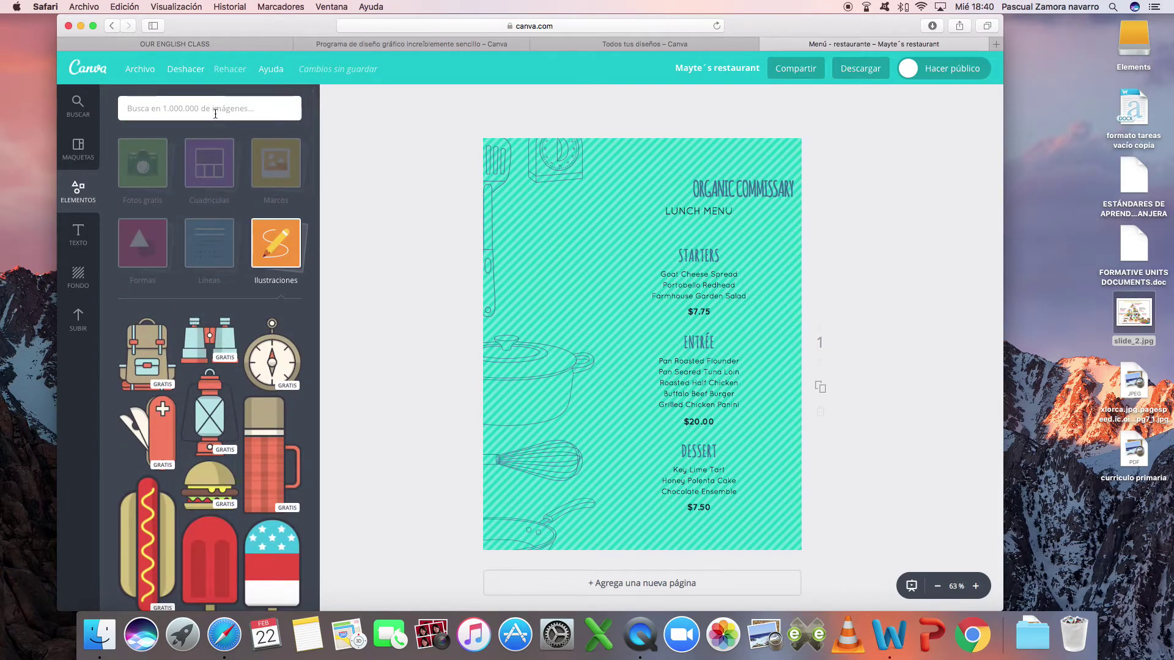
Add a soup photo from a 'chicken' image search, shrink it, and place it top left.
left_click(215, 113)
type("chicken")
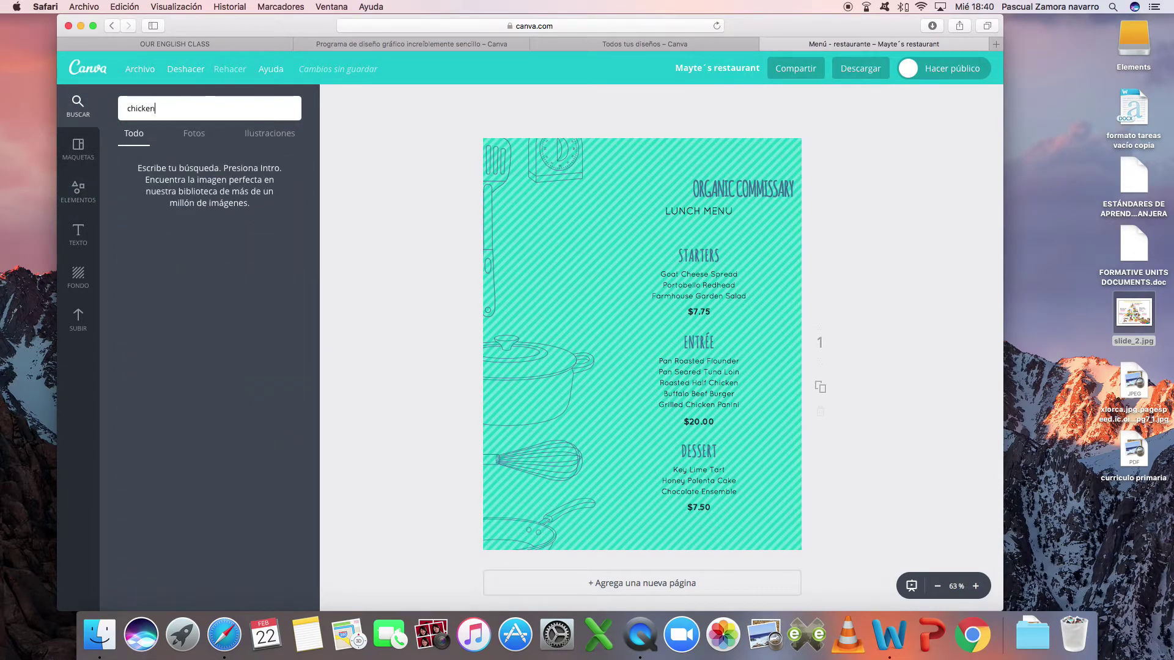
key("Return")
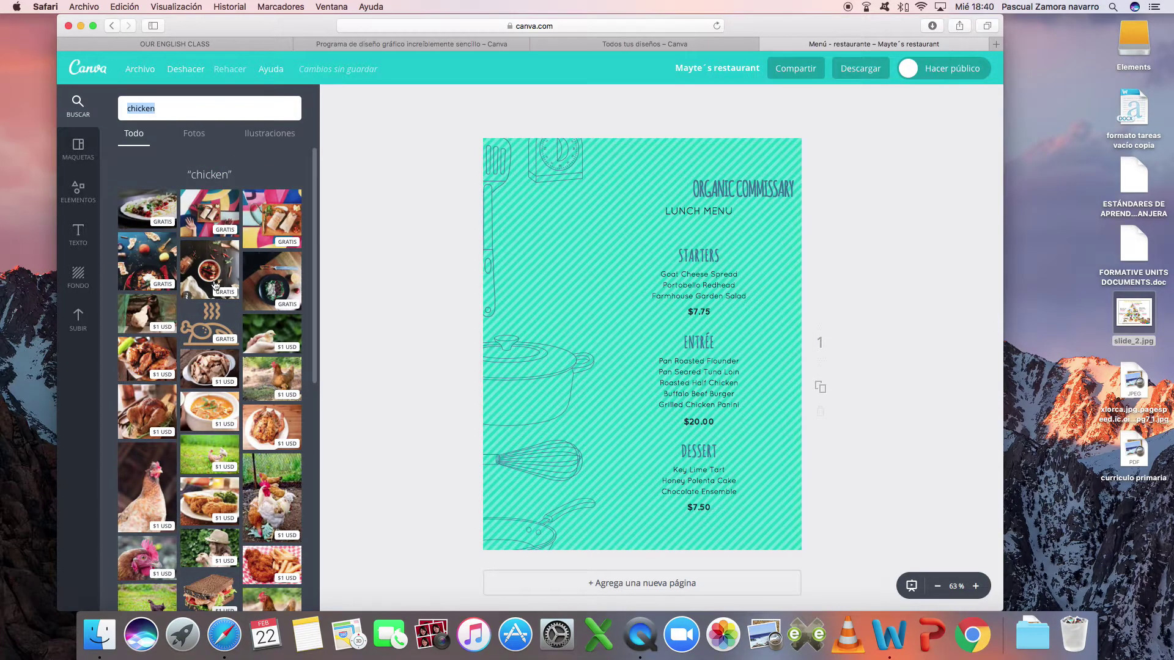
left_click(209, 271)
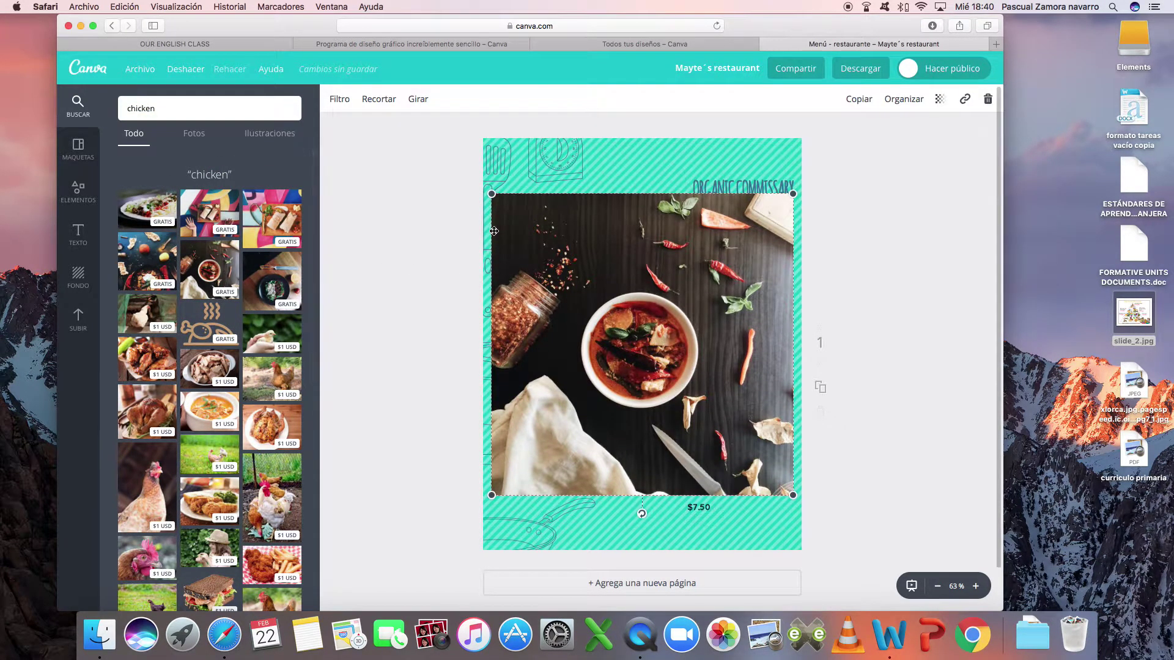
left_click_drag(491, 191, 646, 348)
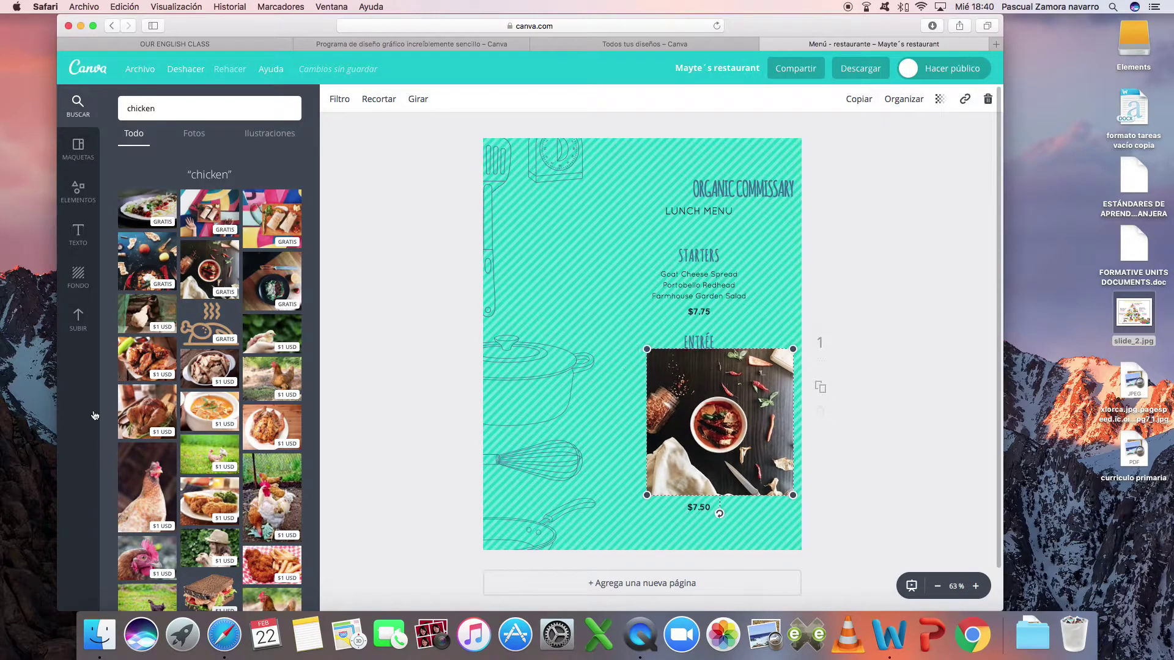
scroll(170, 419, "down", 5)
scroll(169, 419, "down", 5)
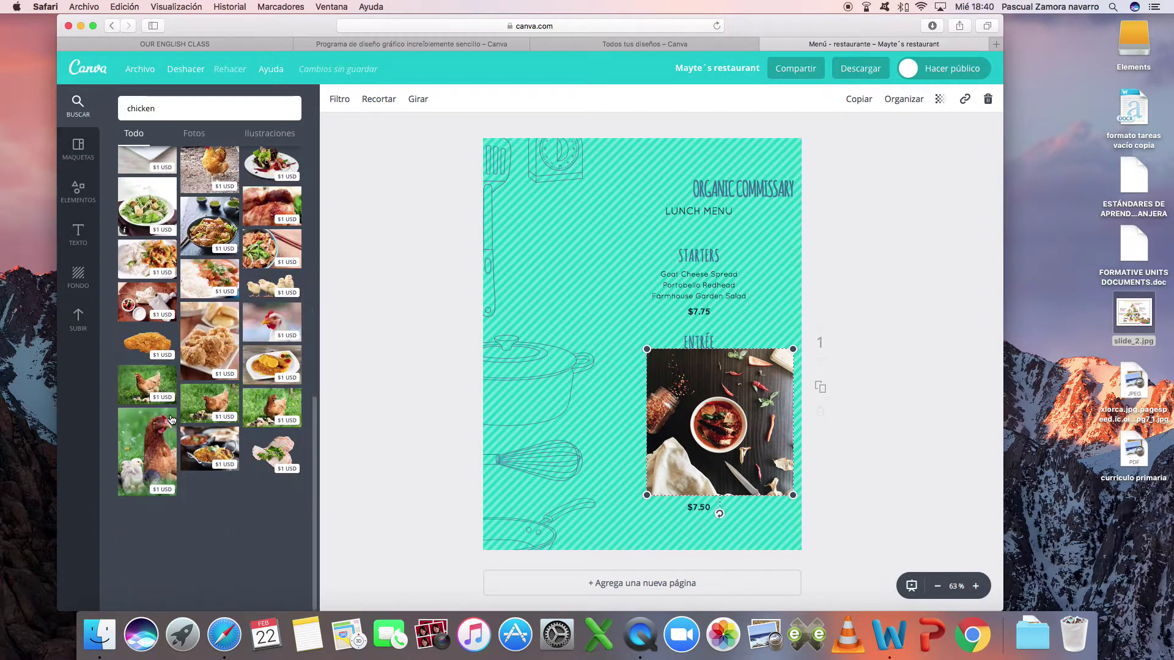
scroll(170, 419, "down", 5)
mouse_move(693, 427)
left_mouse_down()
mouse_move(576, 396)
mouse_move(541, 272)
left_mouse_up()
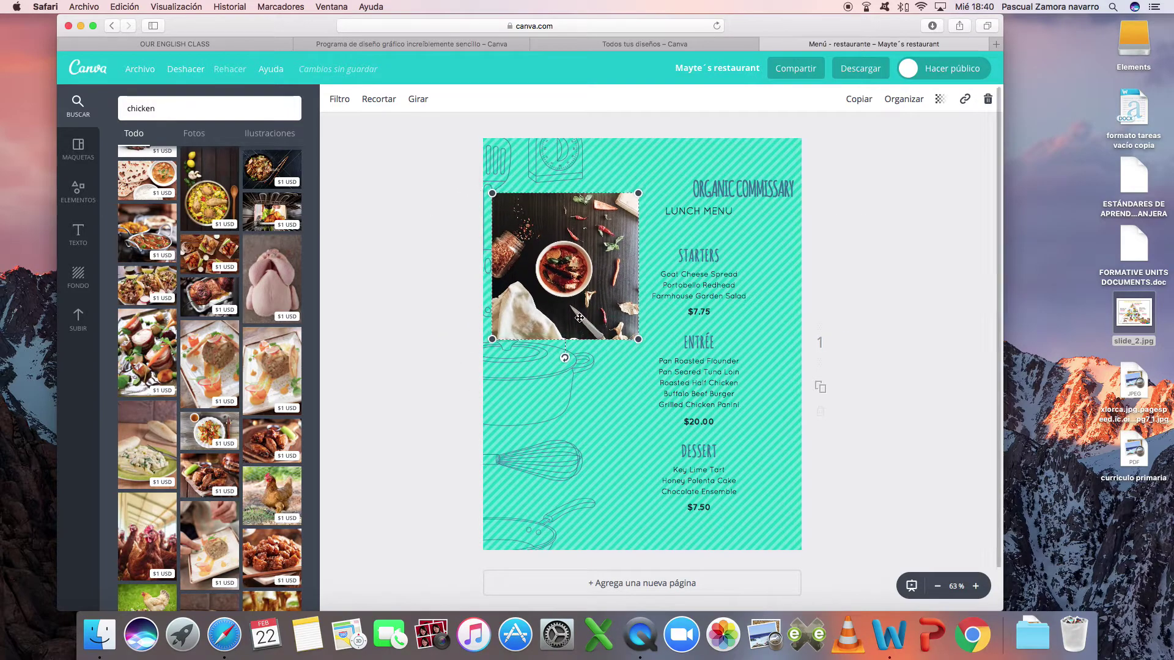
Select the Dessert text, browse the Icons set, then open the decorative Lines collection.
left_click(646, 465)
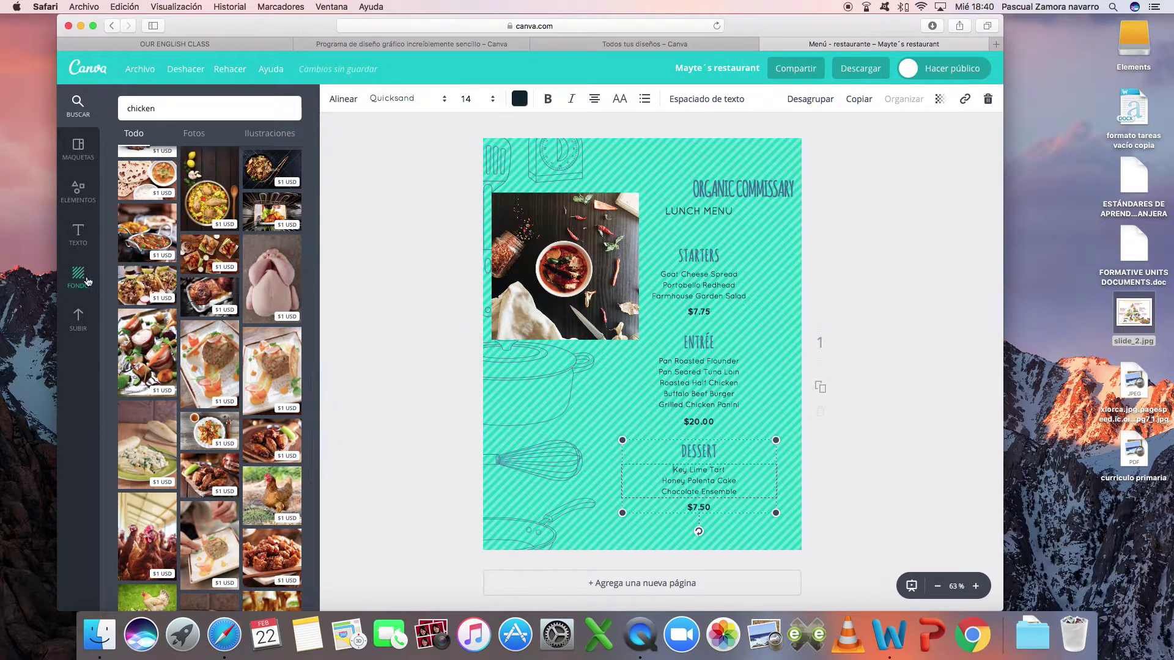
left_click(79, 204)
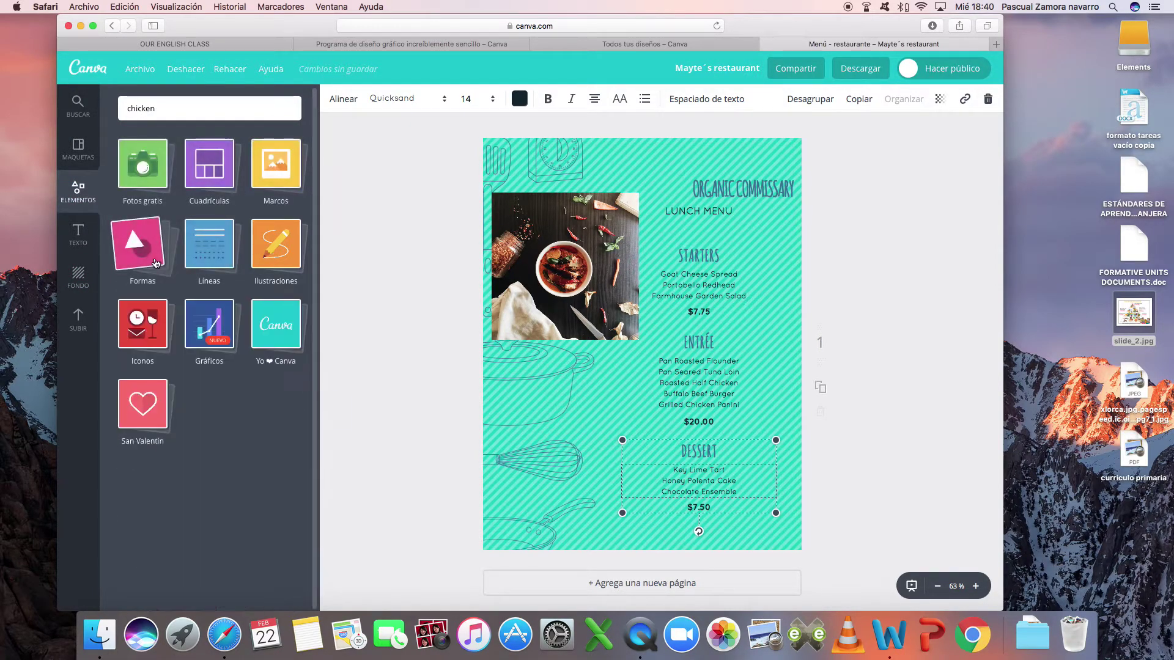
left_click(141, 345)
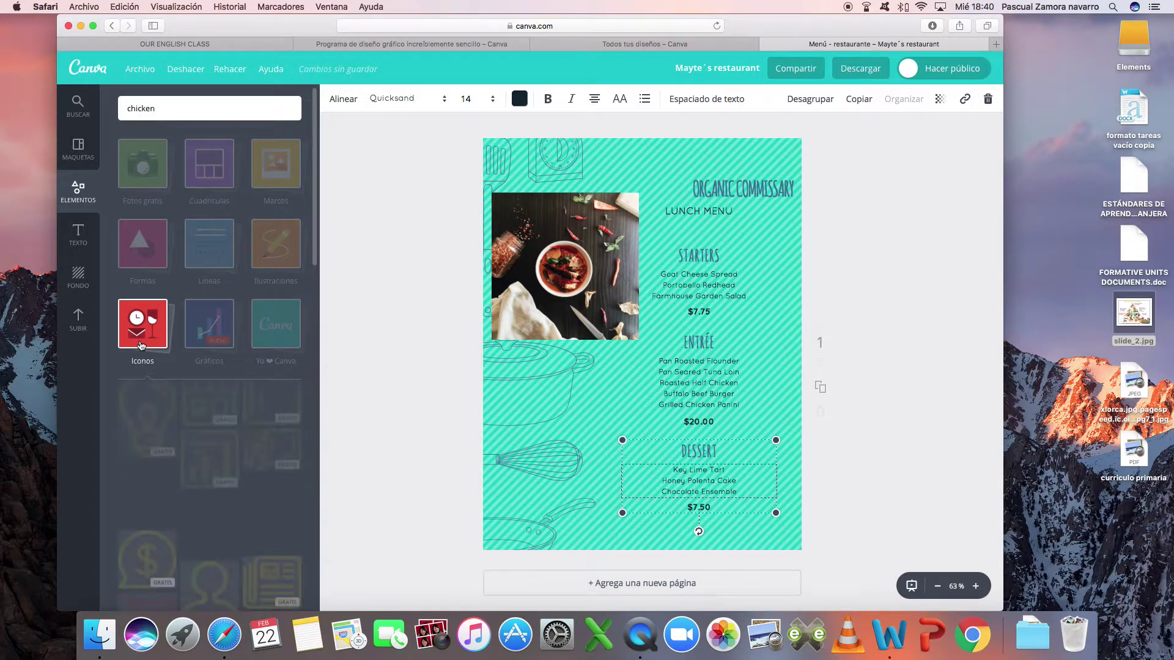
scroll(140, 345, "down", 5)
scroll(145, 303, "down", 5)
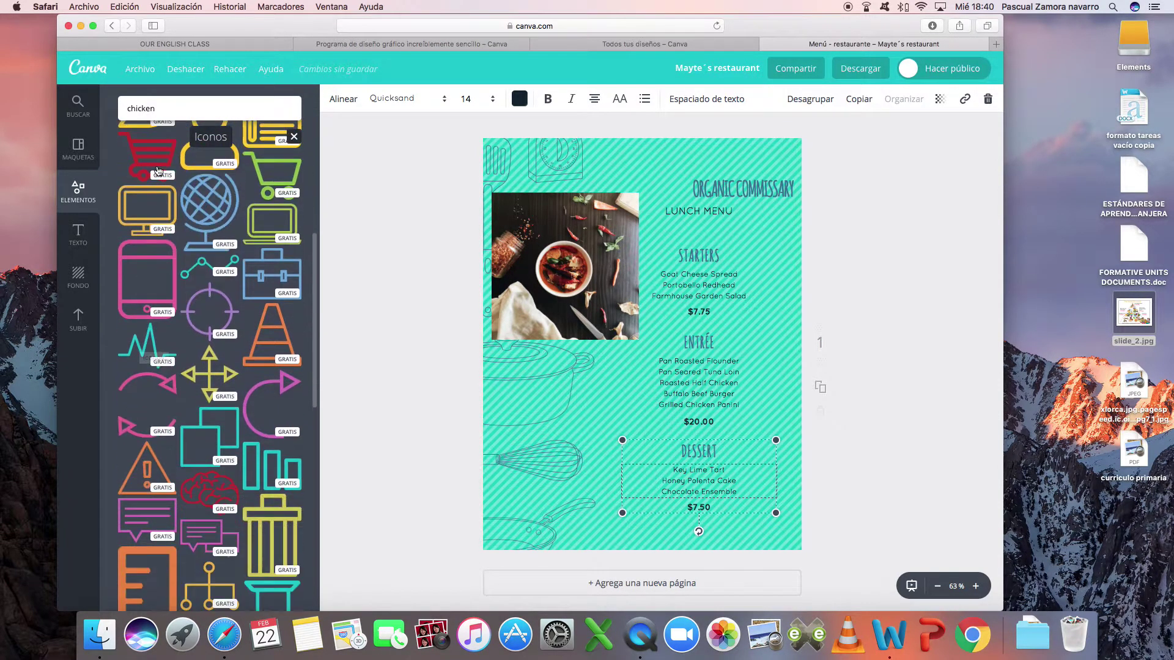
scroll(151, 238, "down", 5)
scroll(159, 171, "down", 5)
scroll(210, 210, "up", 15)
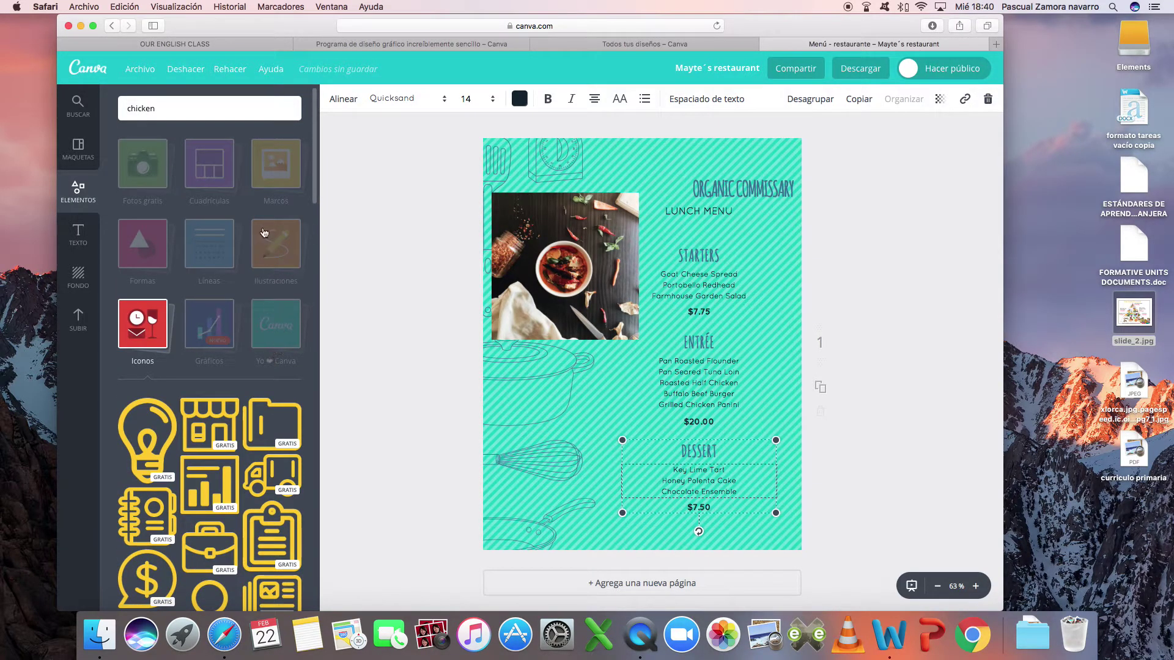
left_click(217, 256)
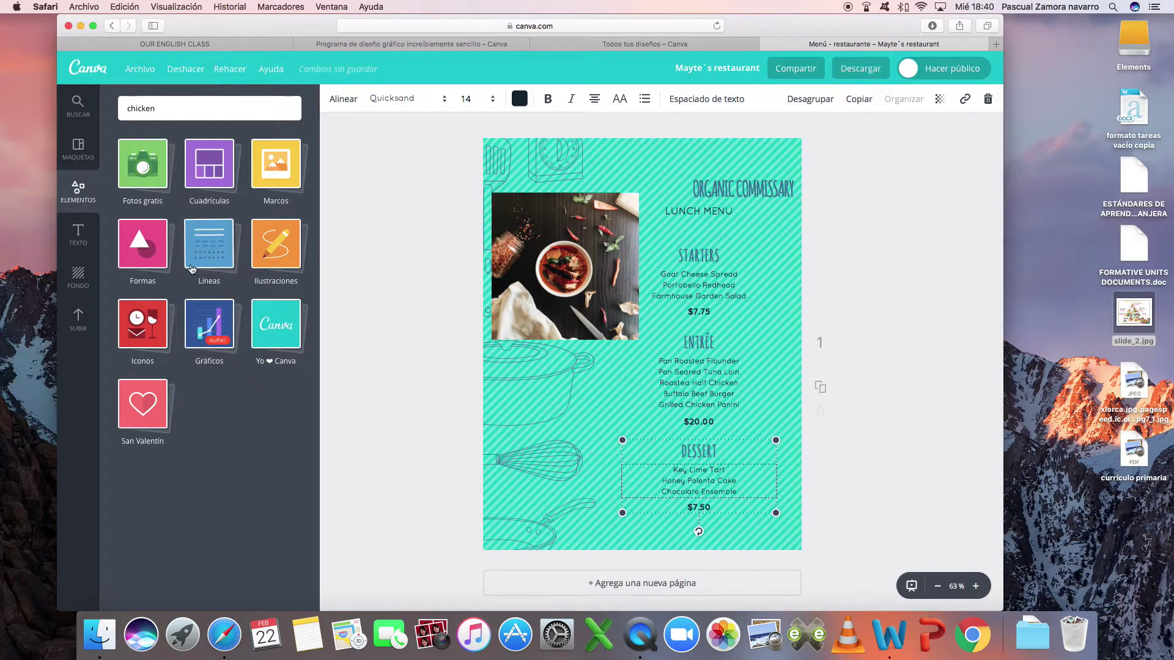
left_click(211, 249)
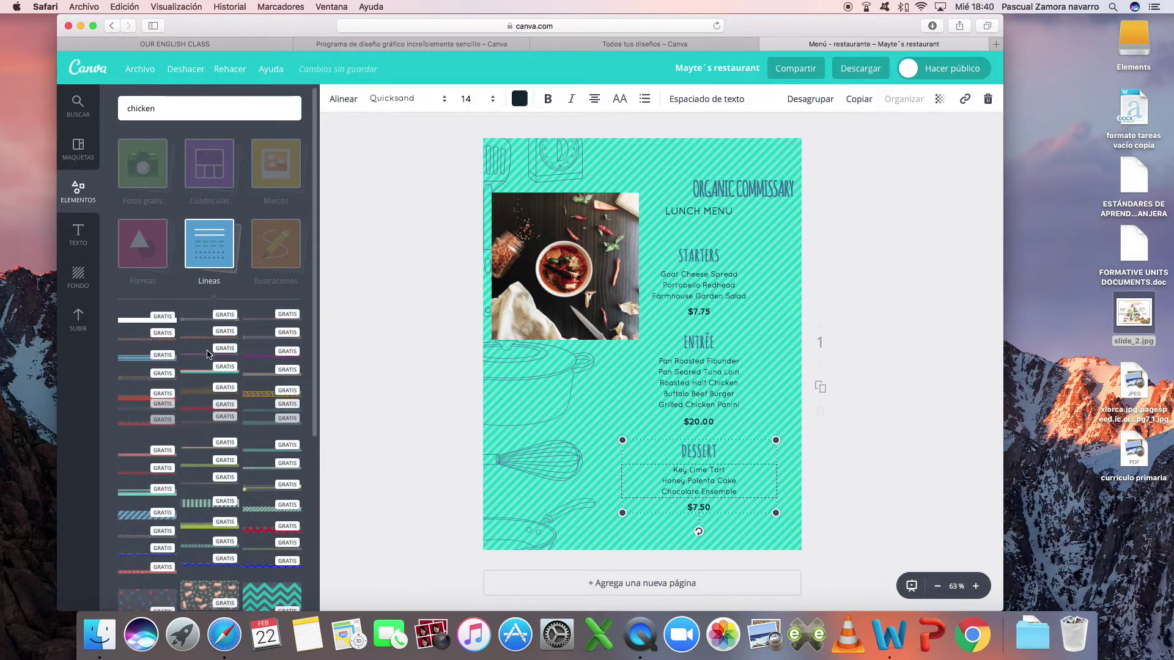
Add a striped line and move the photo and menu text down the page.
left_click(261, 455)
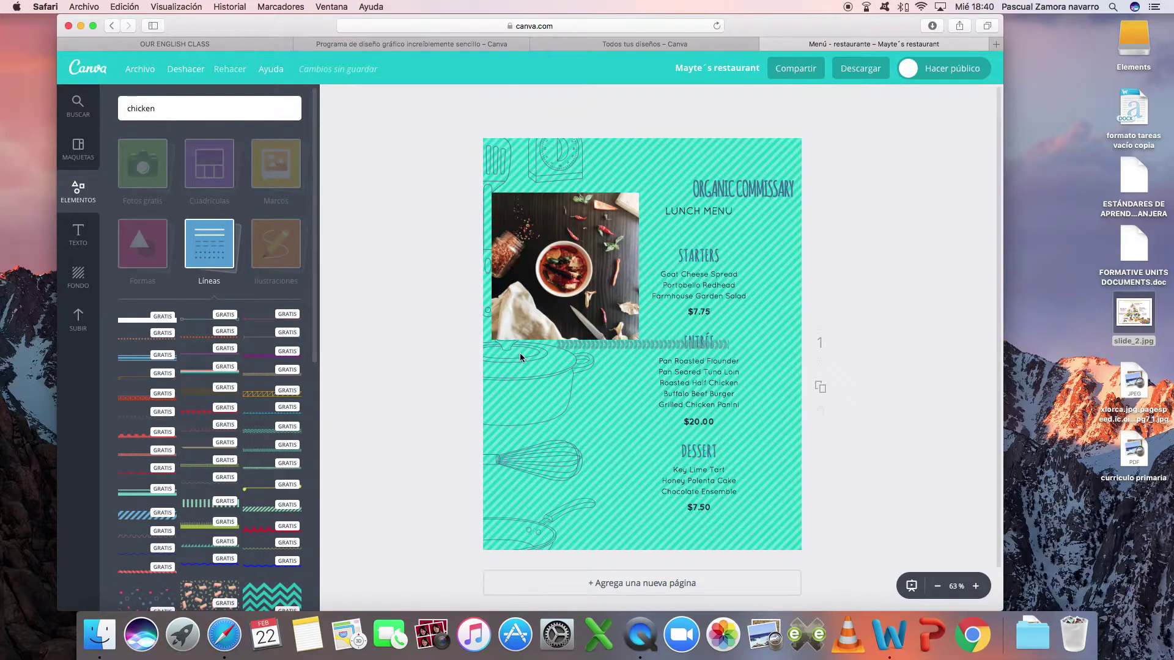
left_click(648, 273, "shift")
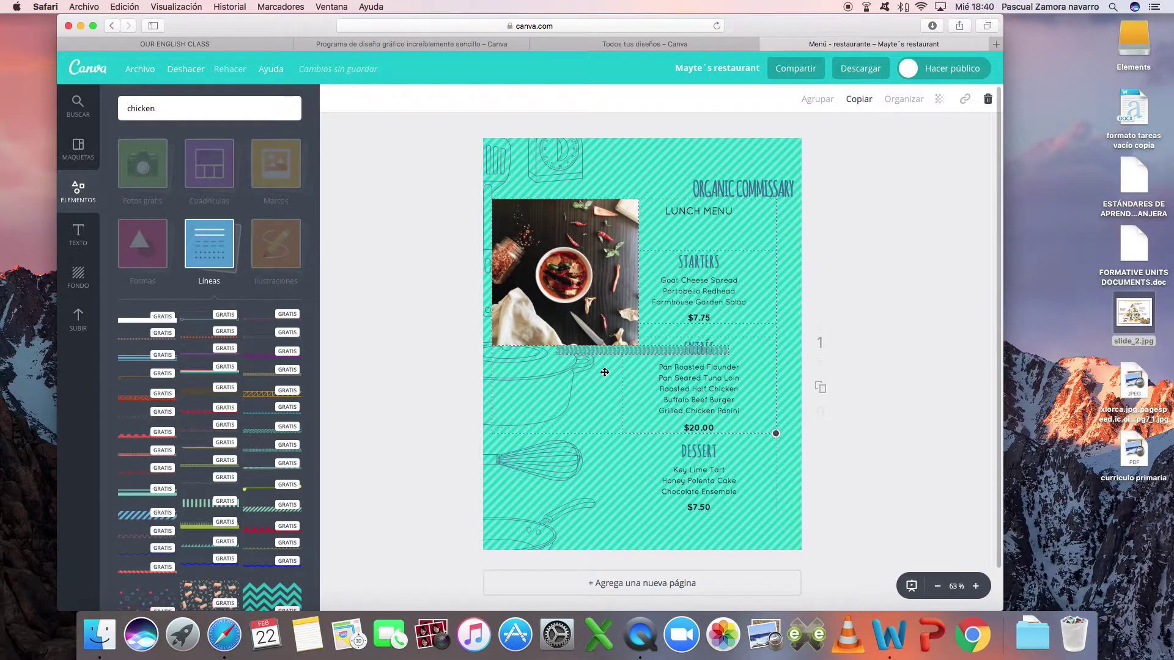
left_click_drag(605, 344, 604, 373)
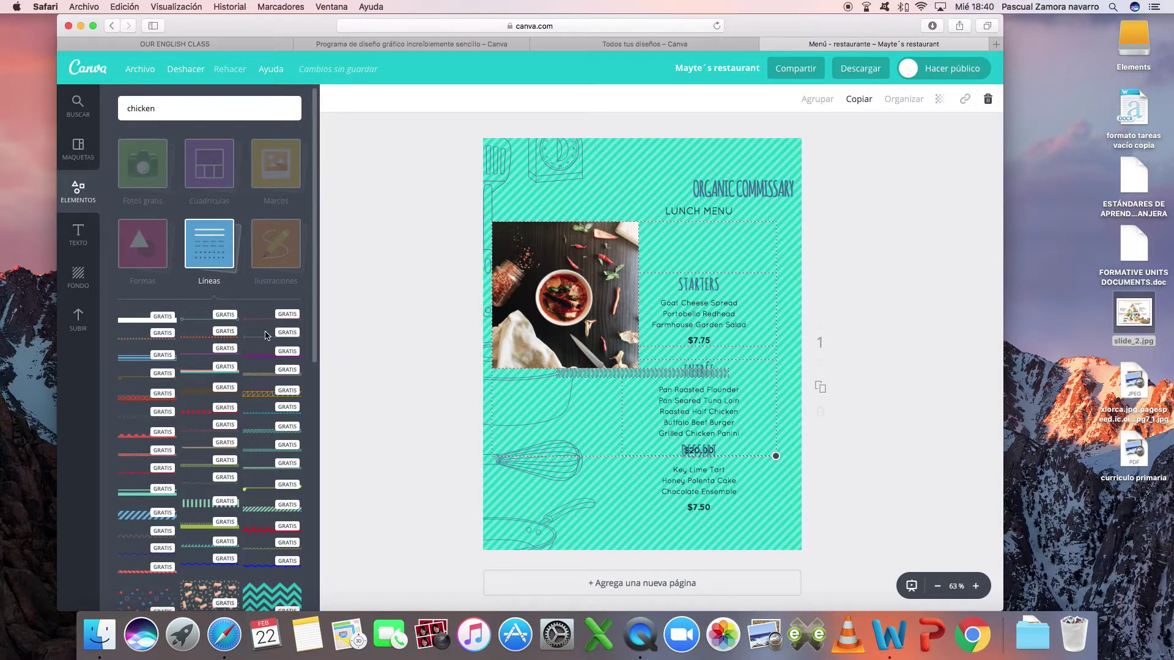
Place a red zigzag line along the page bottom and bring up the download options.
mouse_move(246, 396)
left_mouse_down()
mouse_move(595, 348)
mouse_move(628, 530)
left_mouse_up()
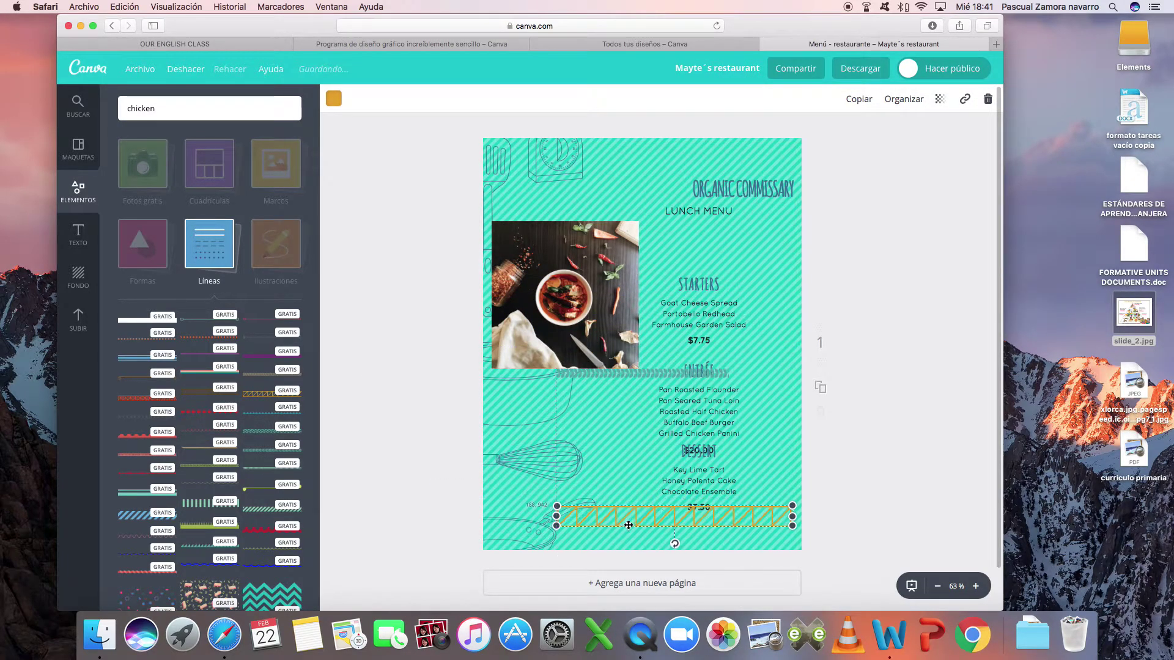
left_click(332, 103)
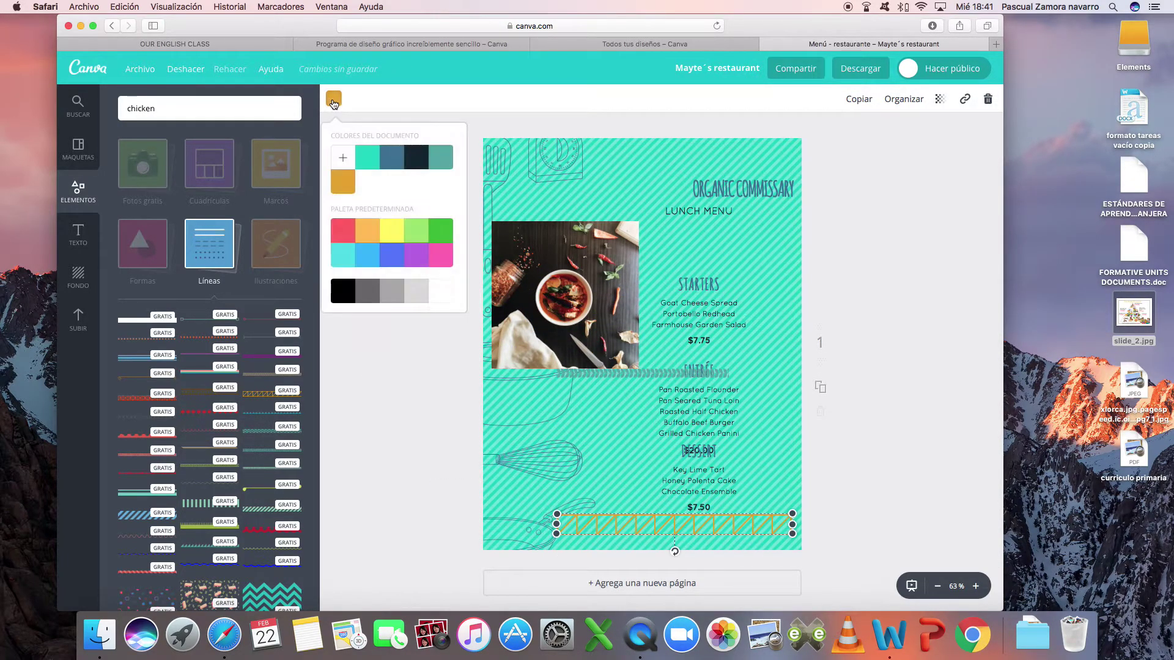
left_click(350, 231)
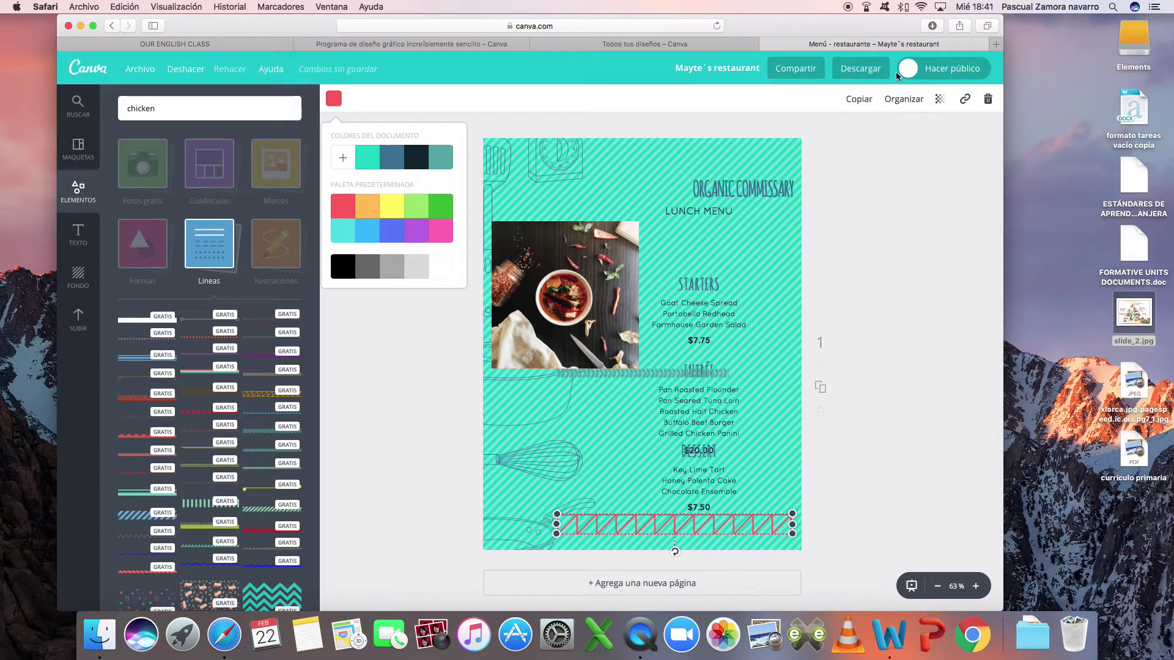
left_click(870, 73)
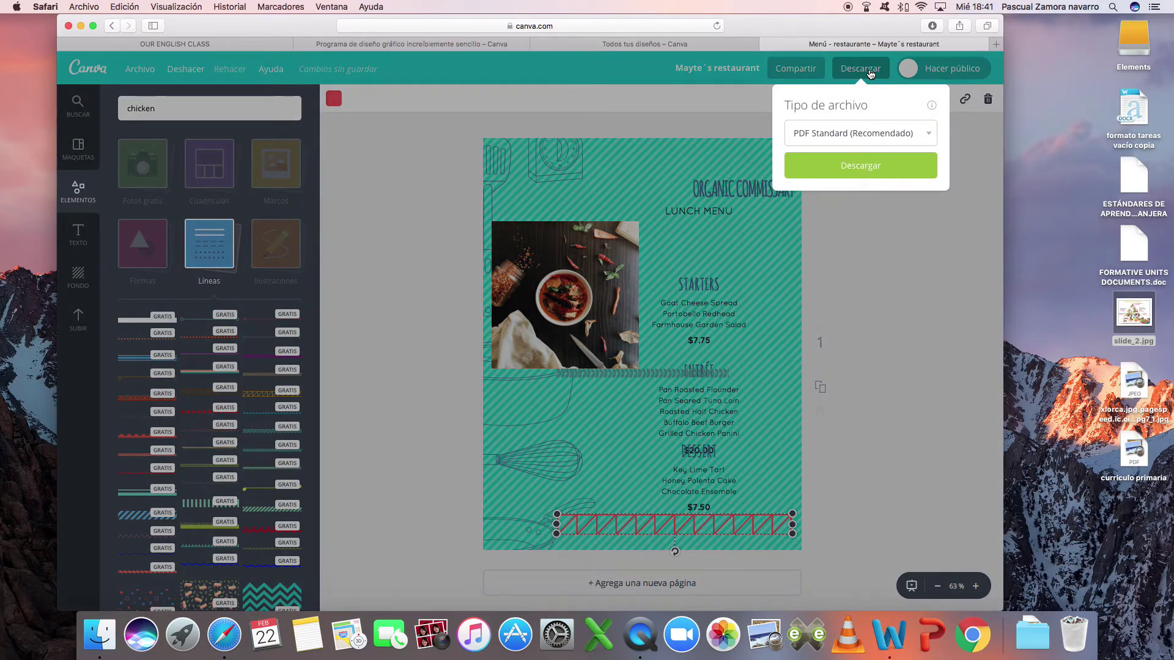
Download the menu as a standard PDF and close its Preview window.
left_click(867, 177)
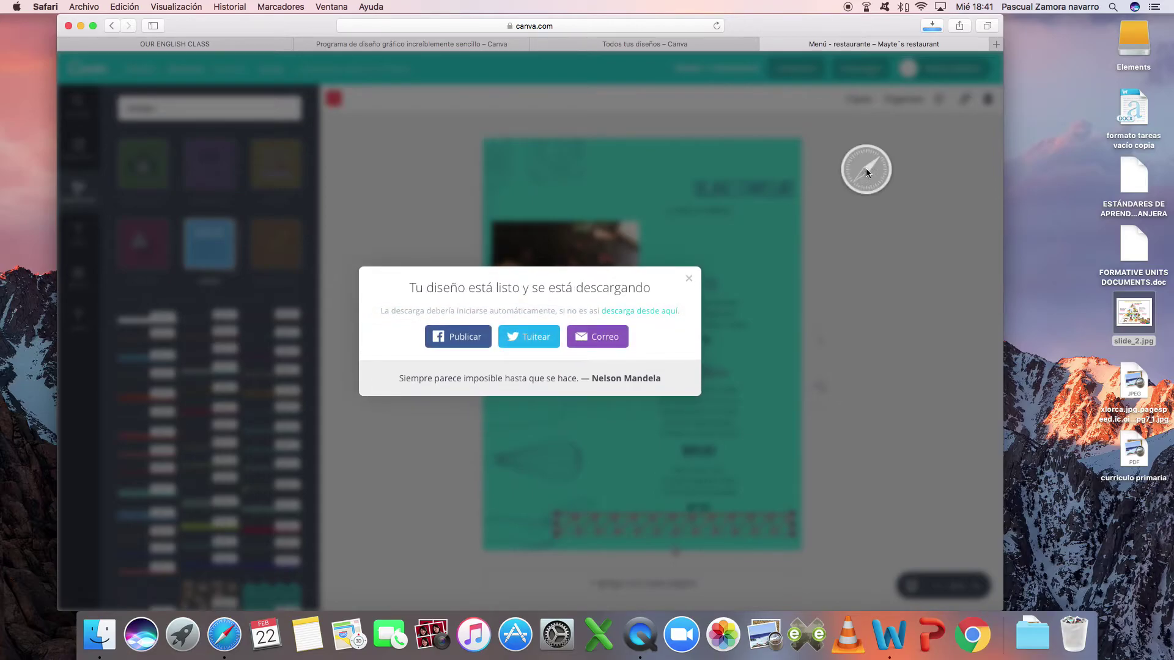
left_click(689, 279)
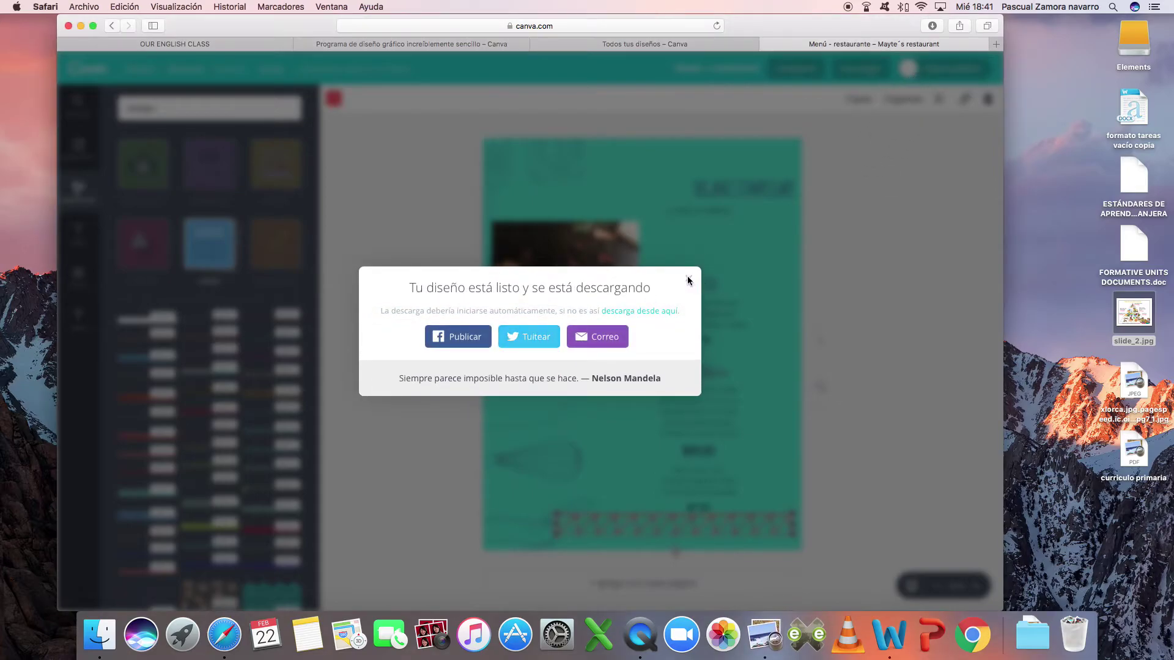
left_click(27, 302)
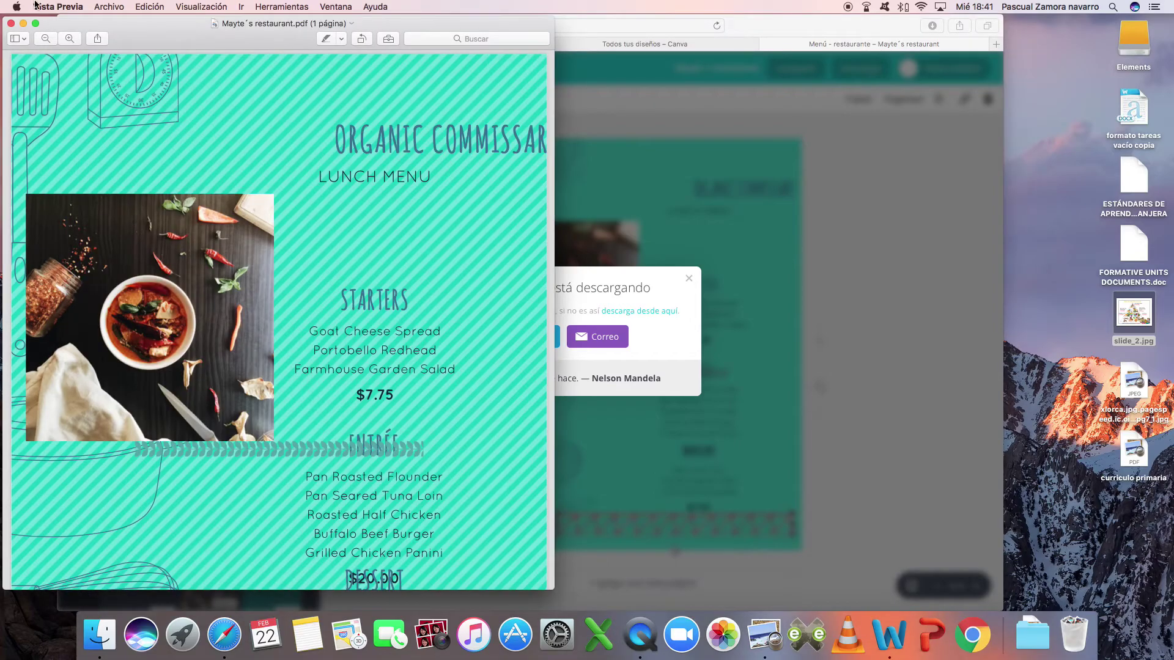
left_click(11, 23)
Copy the downloaded menu PDF from Safari's downloads to the desktop, then start a new tab.
left_click(931, 26)
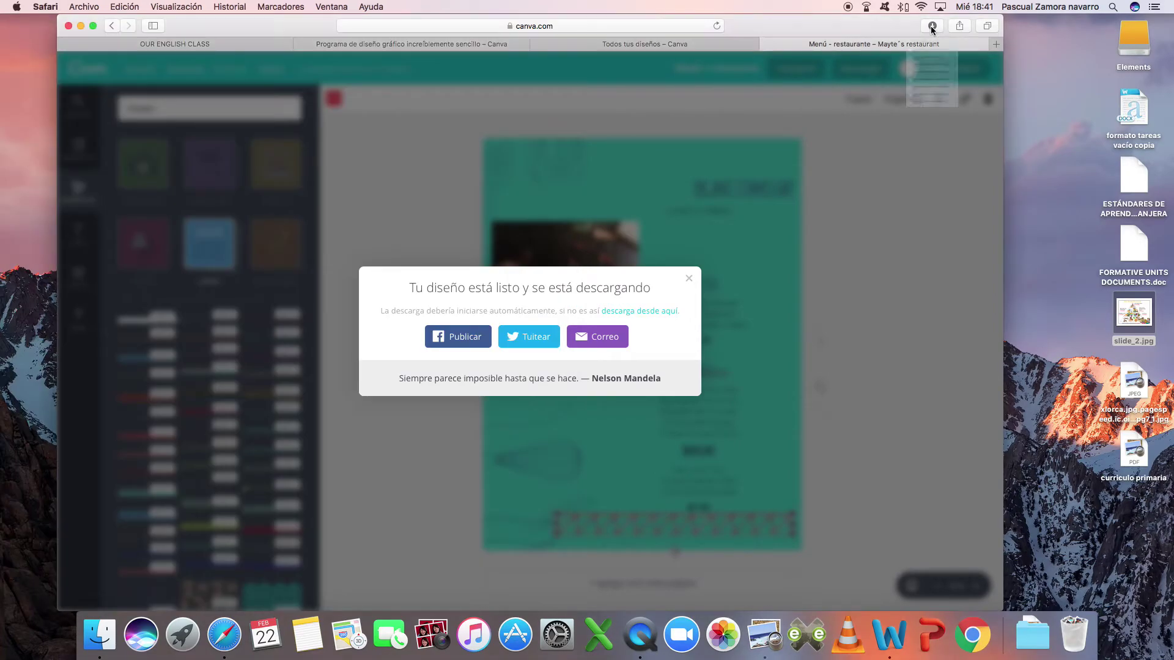
left_click_drag(889, 78, 1098, 511)
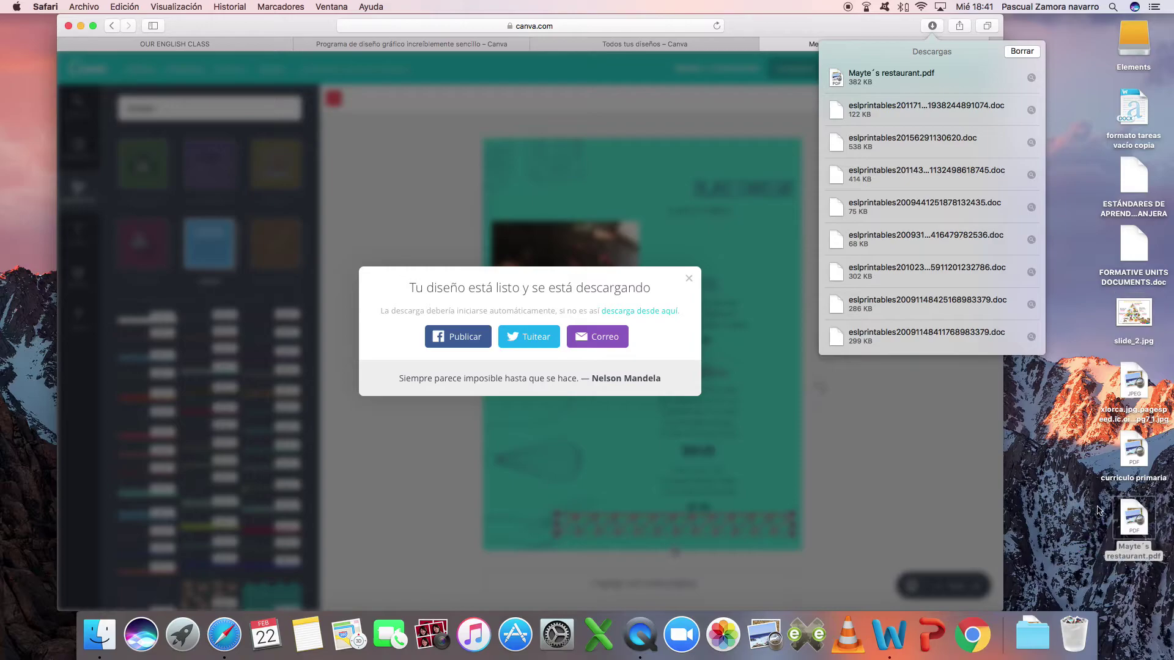
left_click(785, 23)
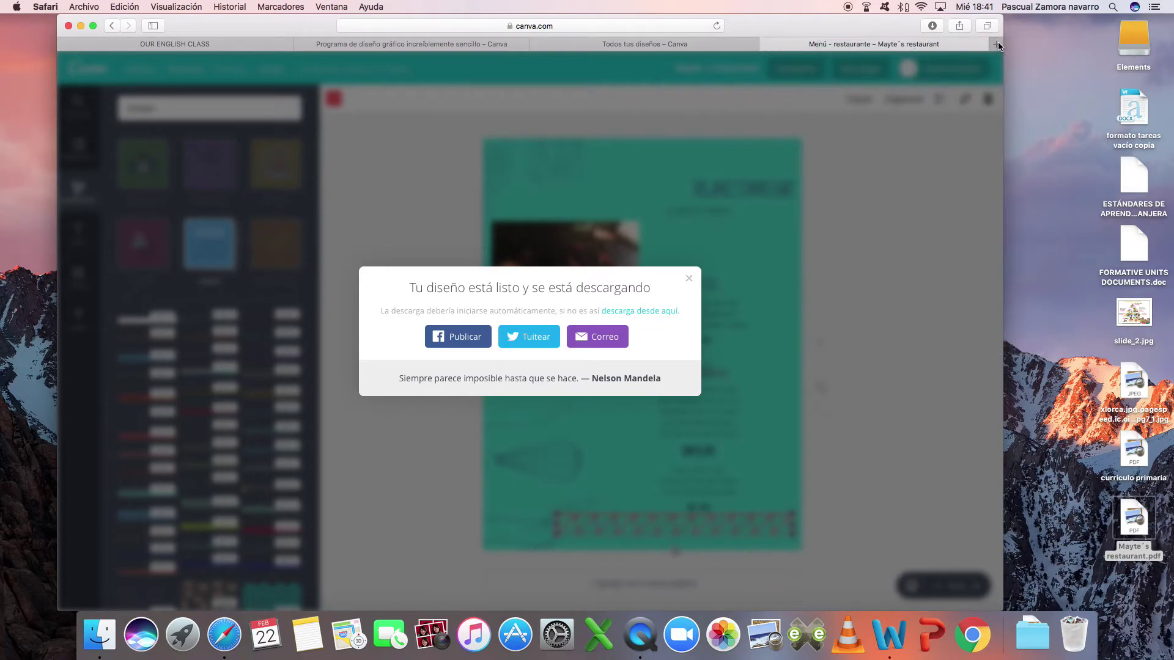
left_click(996, 44)
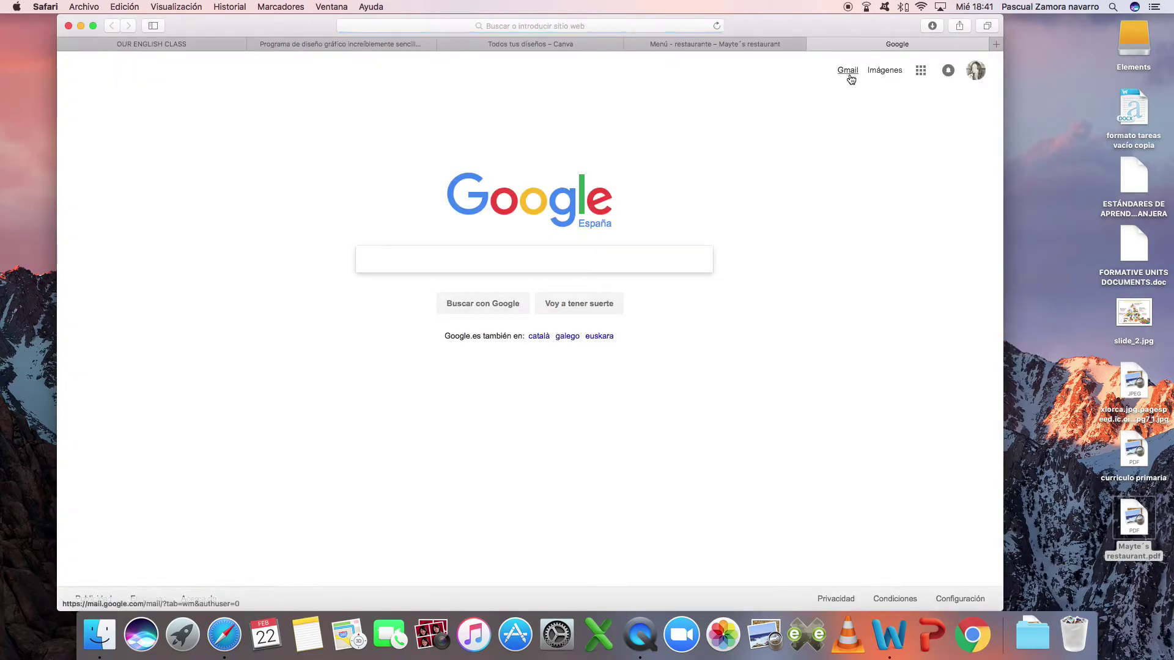
Compose a Gmail email to the suggested contact, attach the menu PDF, subject 'healthy menu'.
left_click(848, 71)
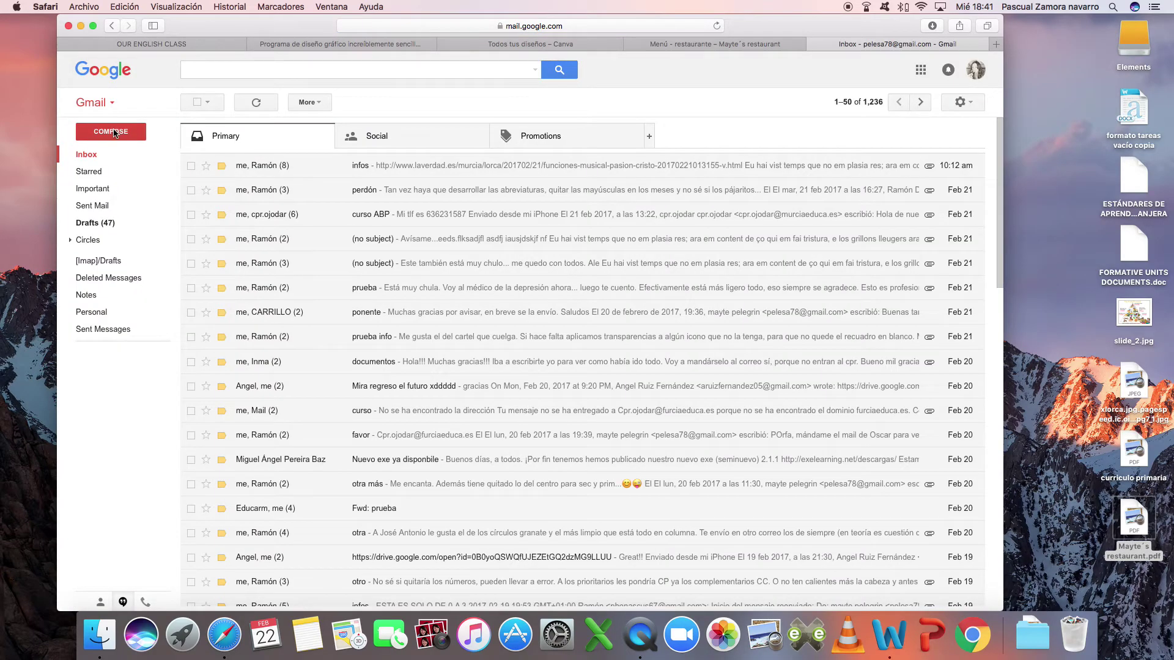
left_click(114, 133)
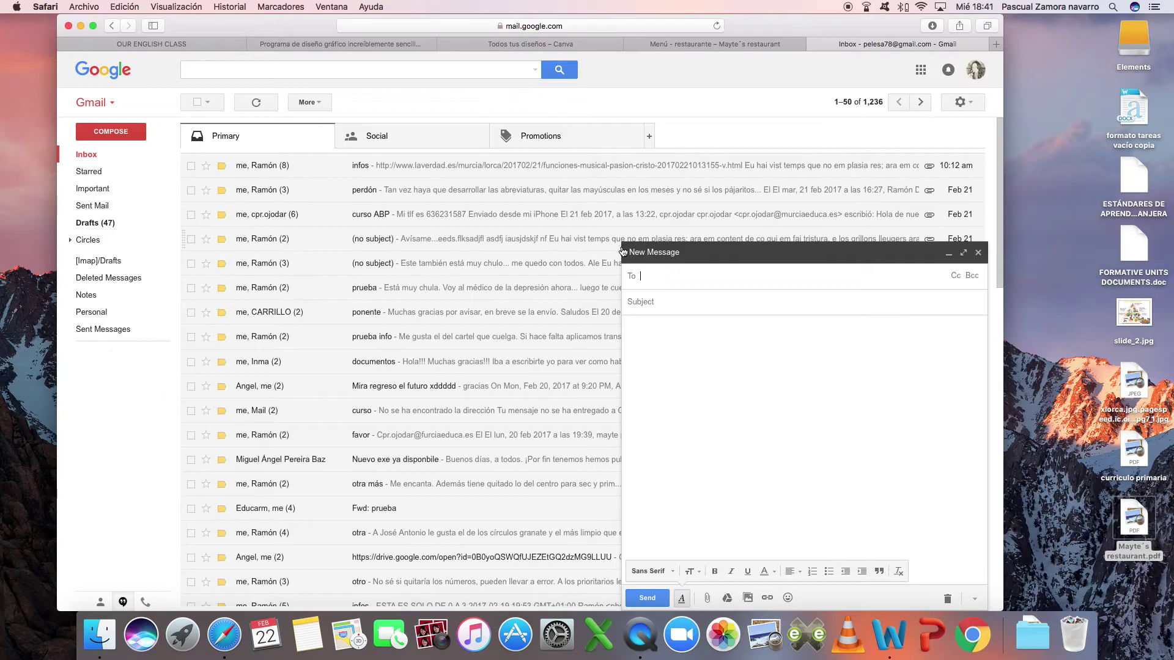
type("pelesa")
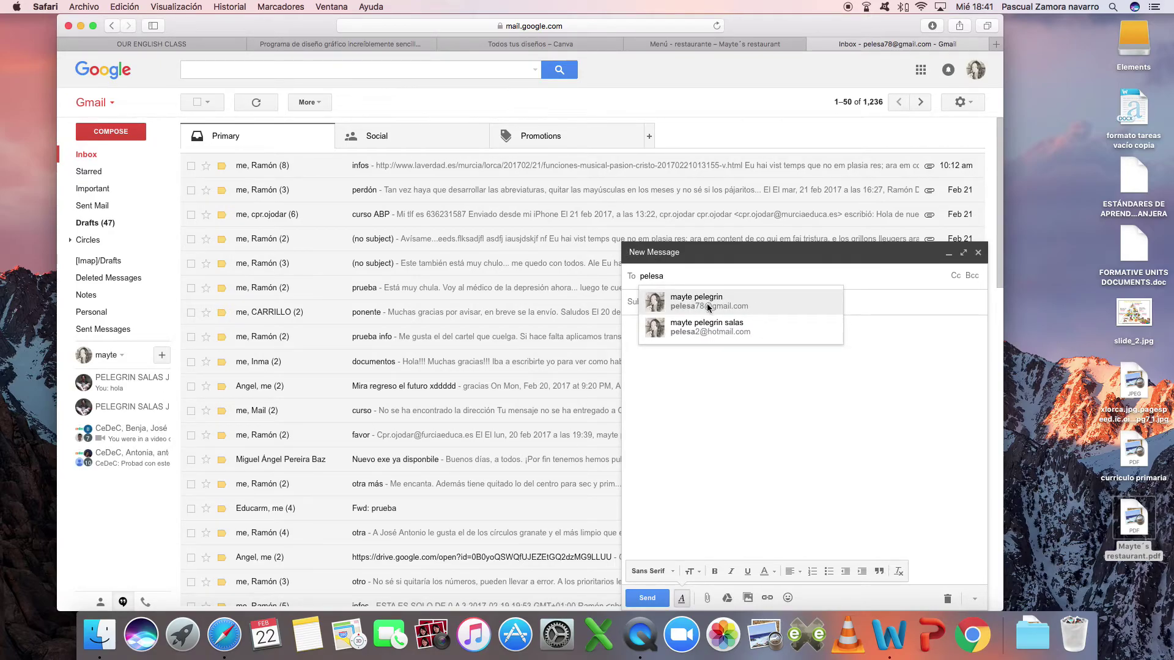
left_click(707, 304)
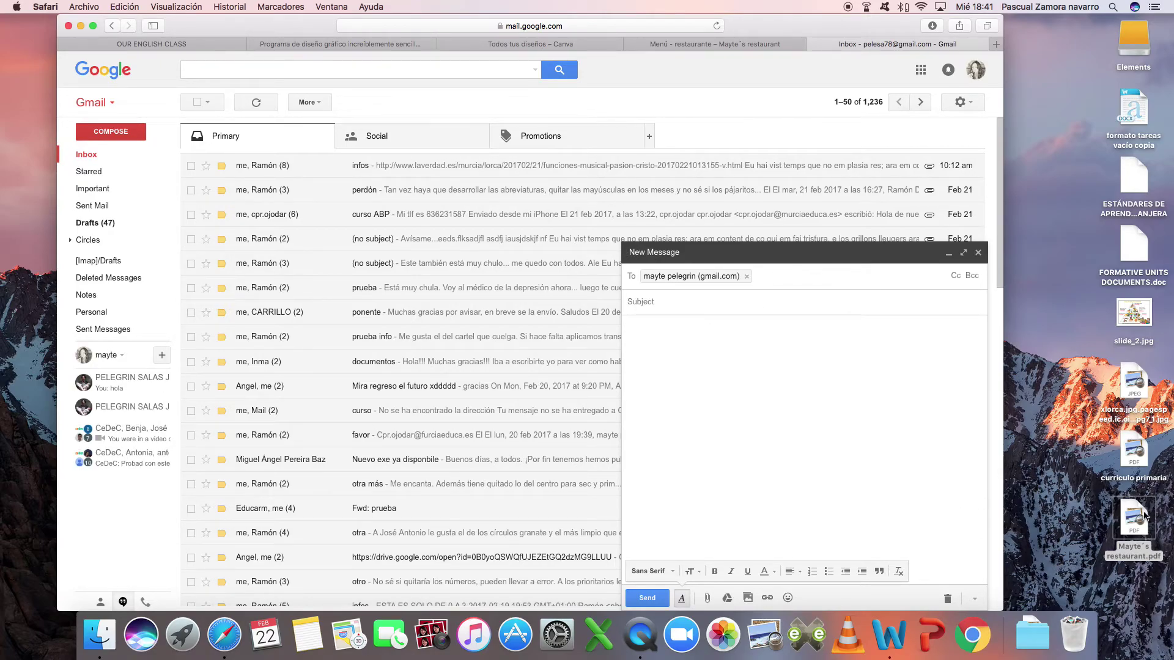
left_click_drag(1145, 519, 736, 493)
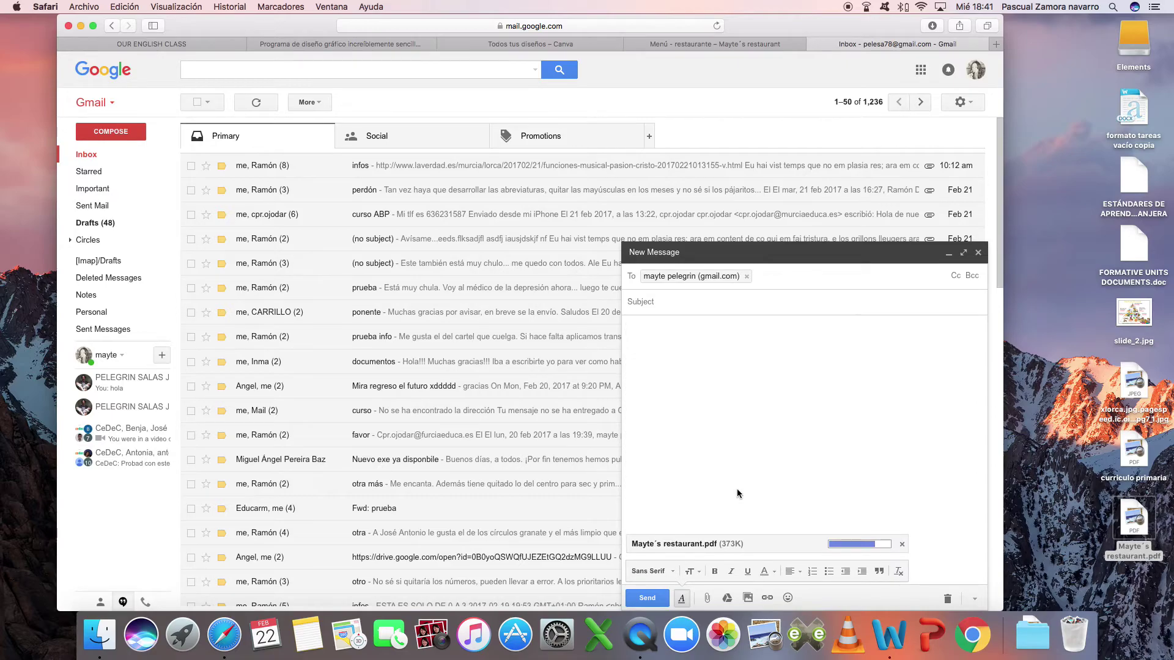
left_click(716, 413)
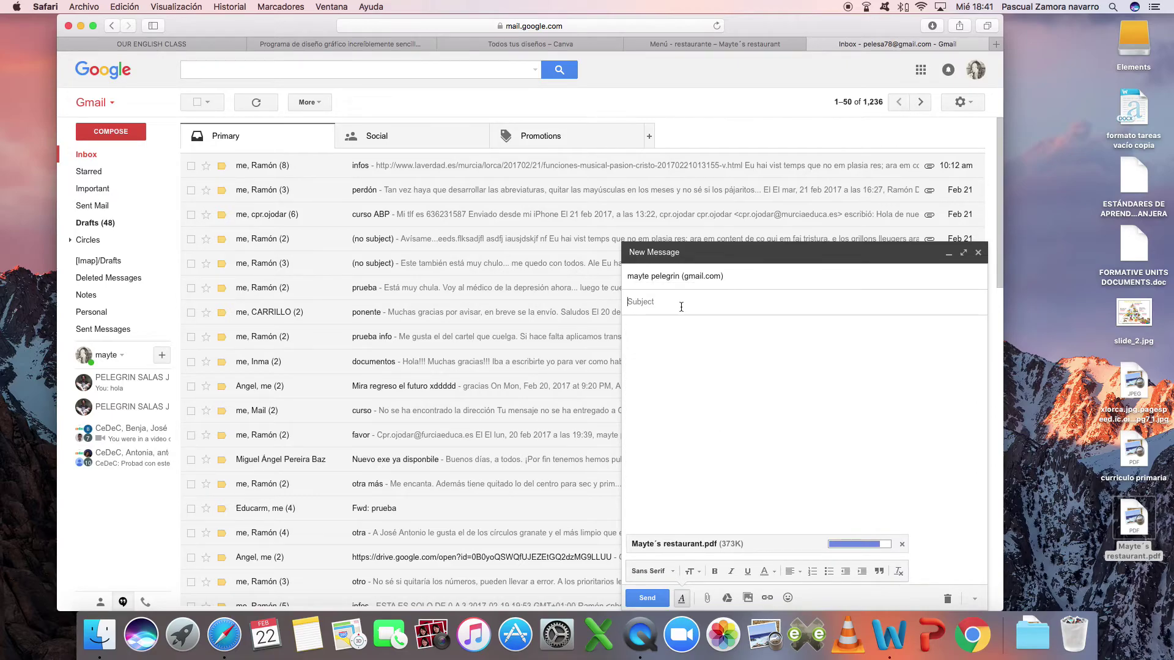
type("healthy")
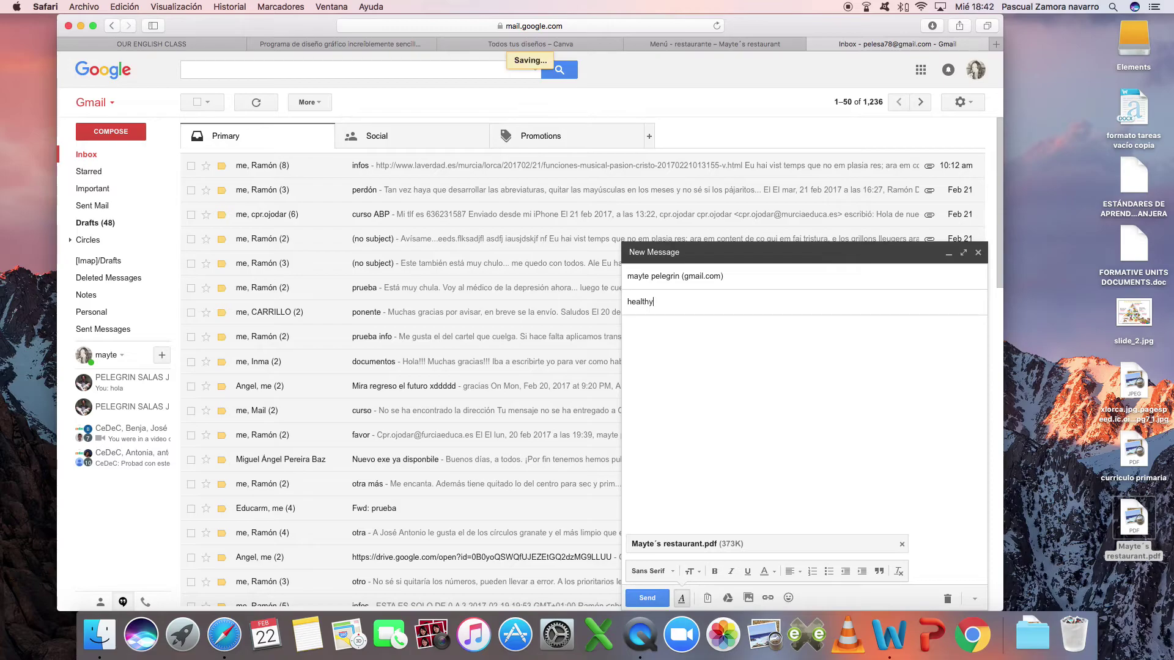
type(" die")
key("BackSpace")
type("menu")
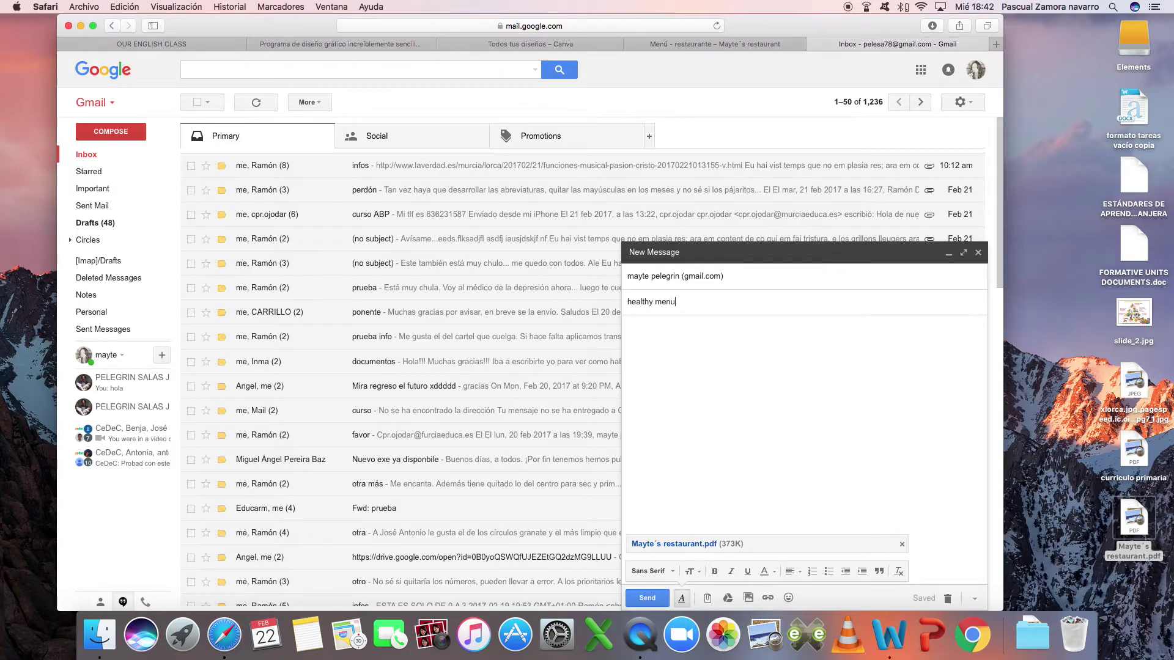
left_click(731, 404)
type("llow")
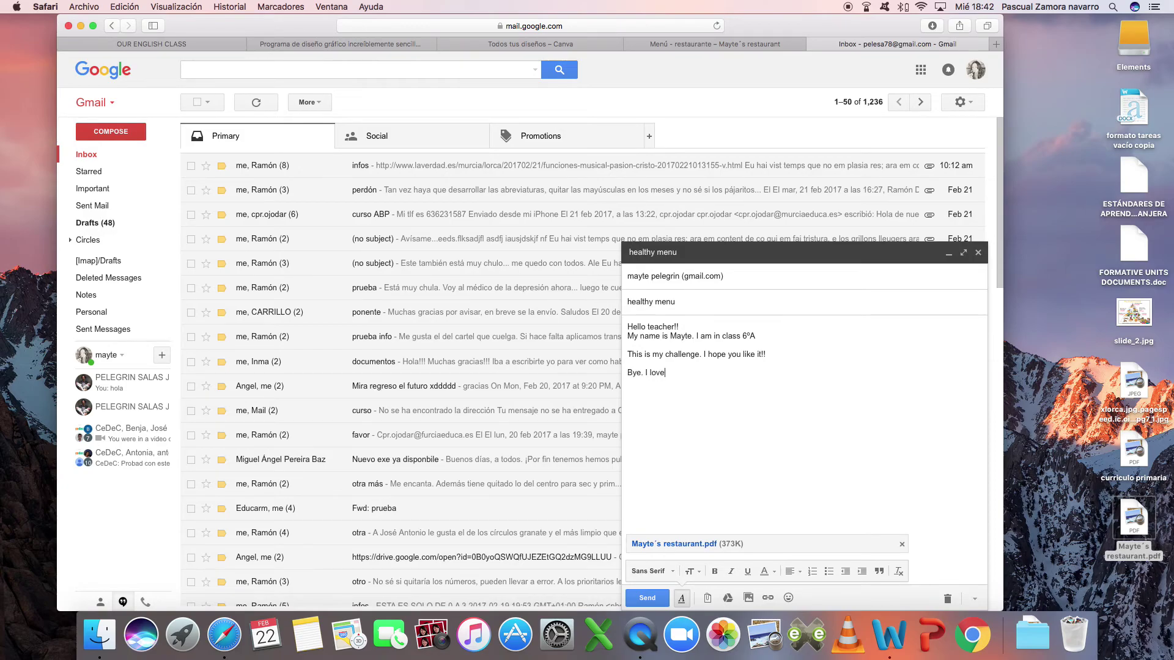
Send the 'healthy menu' email with its note to the teacher.
left_click(657, 601)
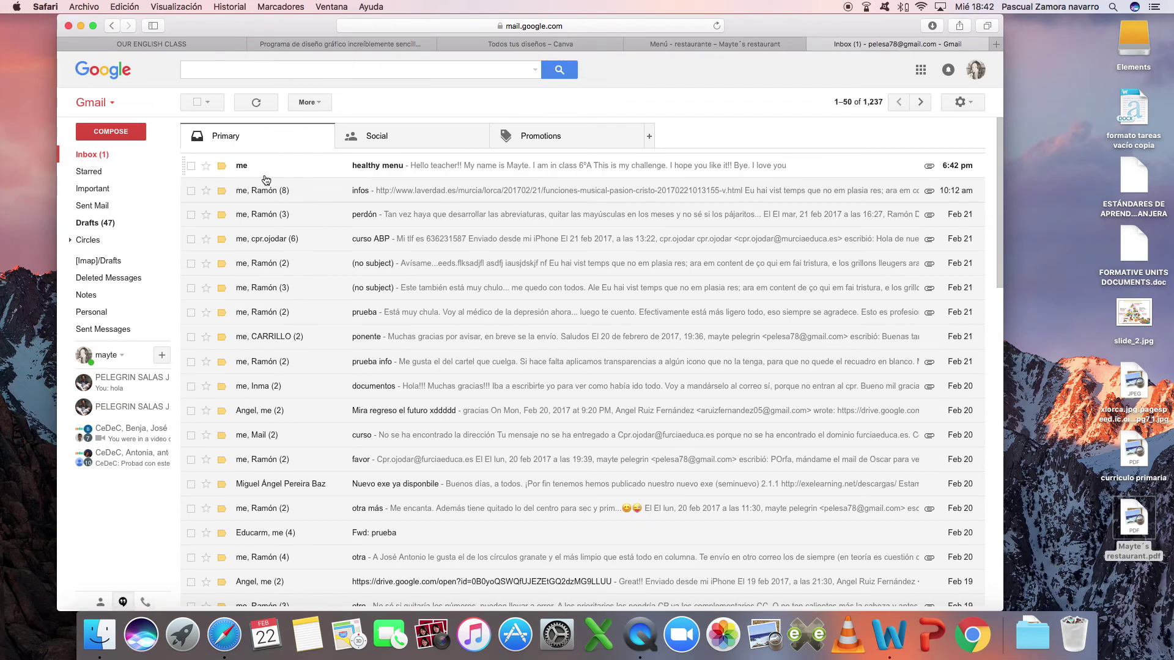
Open the received 'healthy menu' email and preview its attached menu PDF, then close it.
left_click(264, 173)
mouse_move(267, 294)
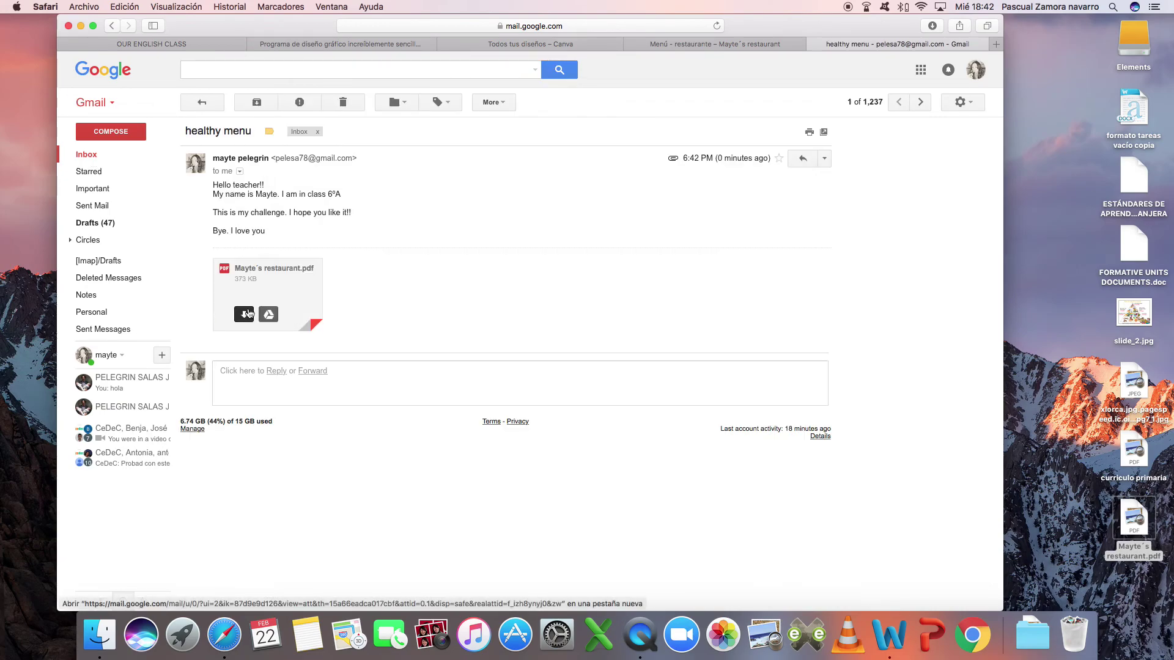
left_click(244, 314)
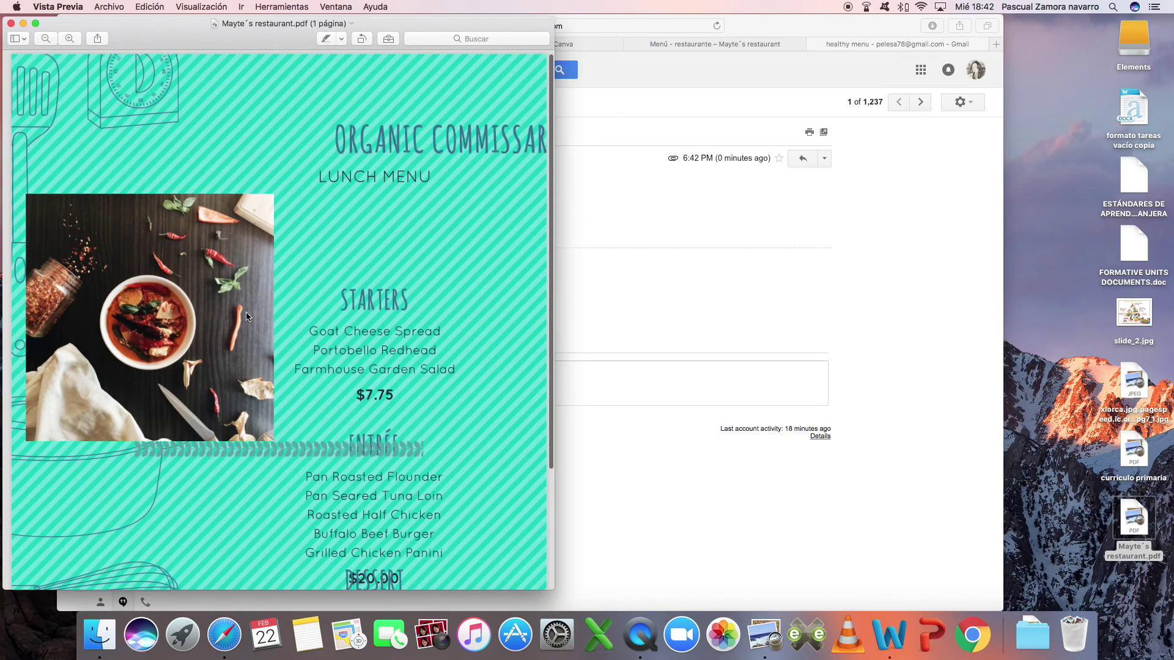
left_click(12, 22)
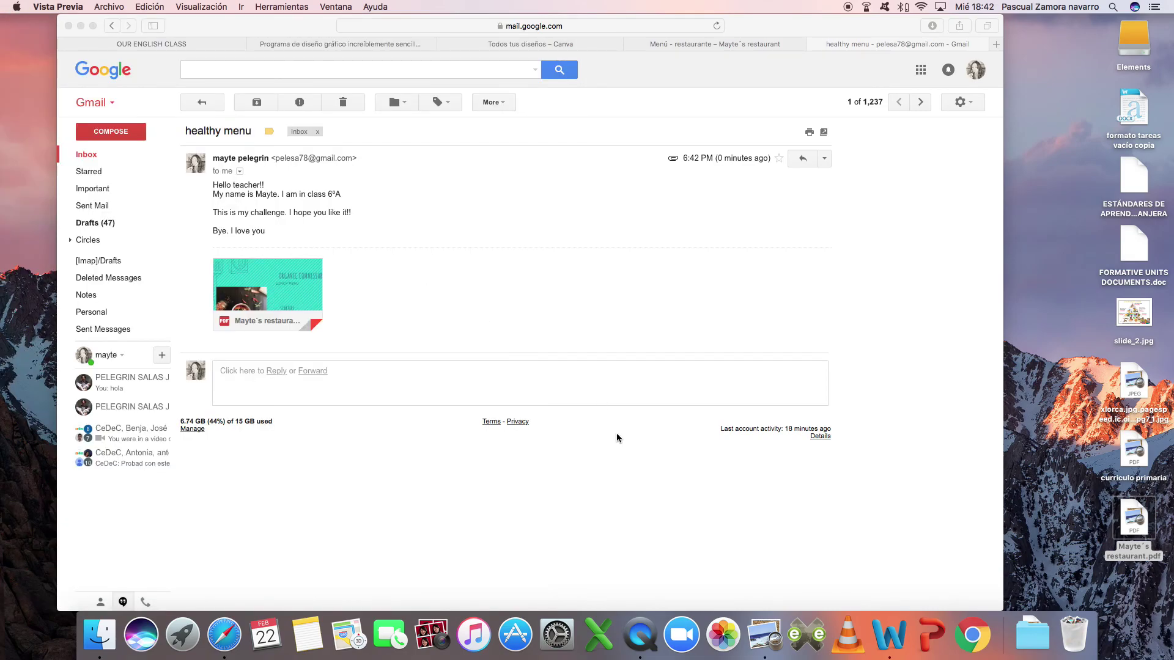